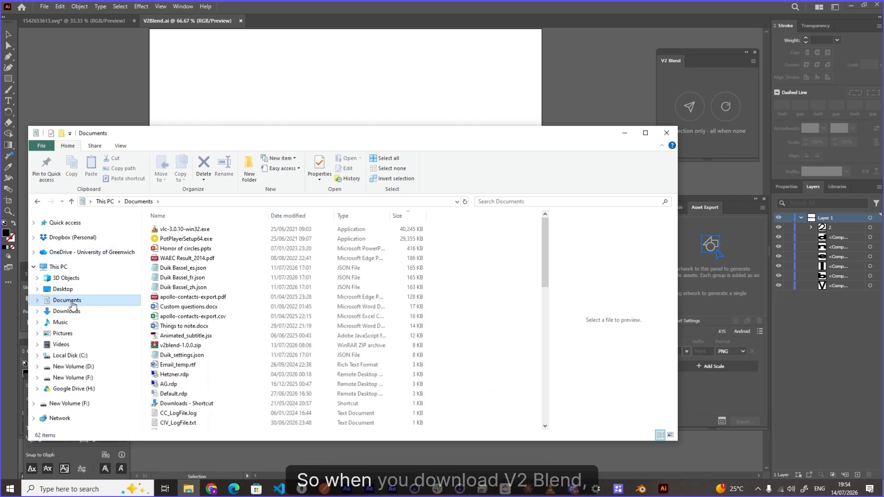
- Go back to the Test folder on the Desktop and extract the drive-download zip there
{"action": "left_click", "coordinate": [37, 201]}
{"action": "left_click", "coordinate": [37, 202]}
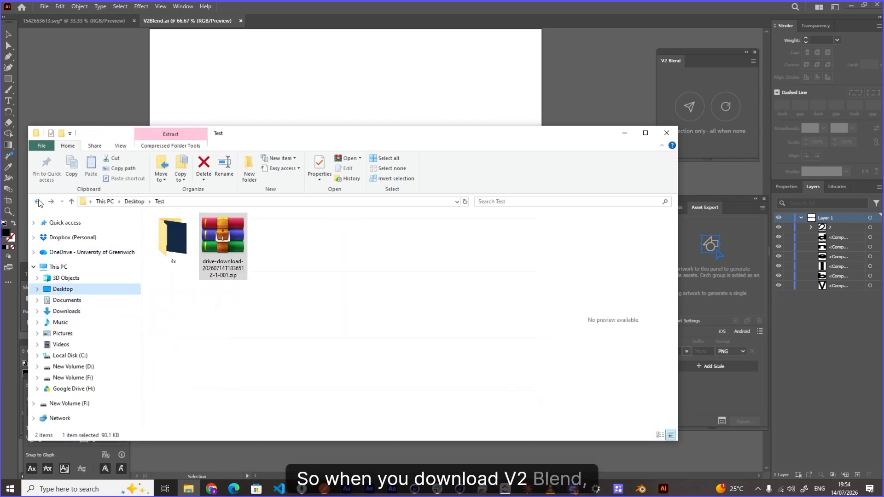
{"action": "right_click", "coordinate": [226, 240]}
{"action": "left_click", "coordinate": [89, 289]}
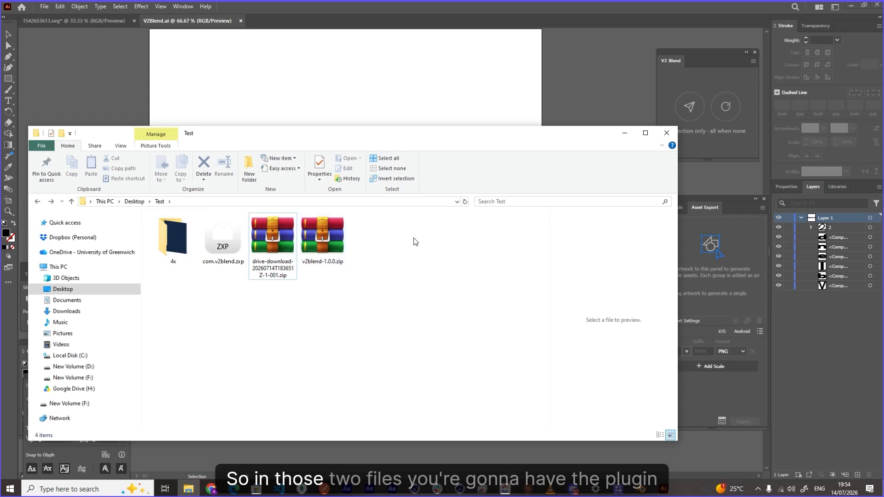
{"action": "left_click", "coordinate": [224, 245]}
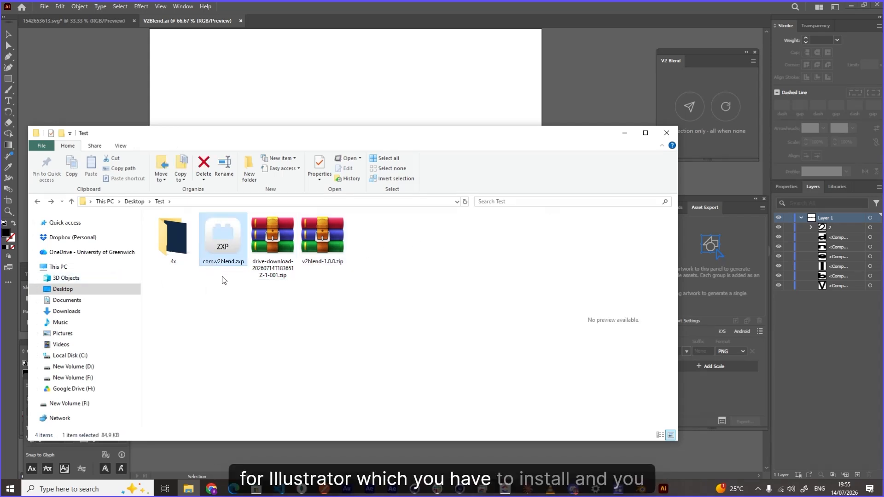
{"action": "left_click", "coordinate": [274, 249]}
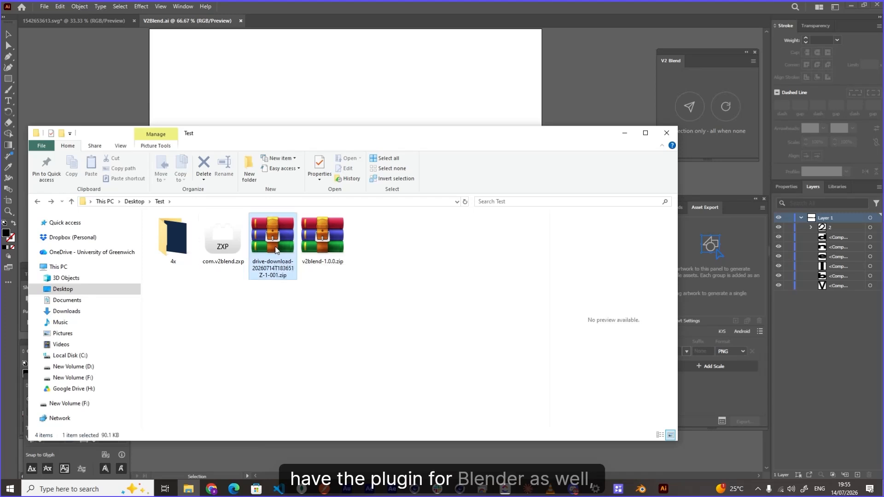
{"action": "left_click_drag", "start_coordinate": [276, 251], "coordinate": [282, 272]}
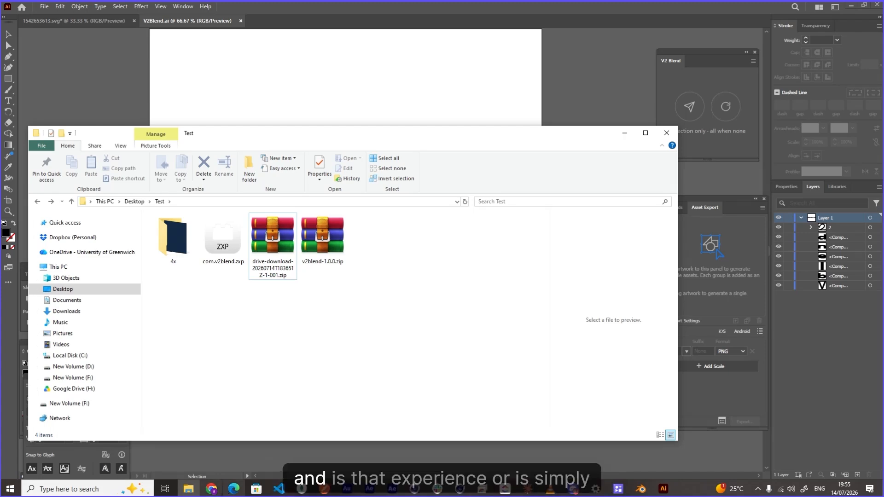
- Switch to Chrome and examine the Aescripts ZXP/UXP Installer page from the zxpinstaller search results
{"action": "left_click", "coordinate": [210, 492]}
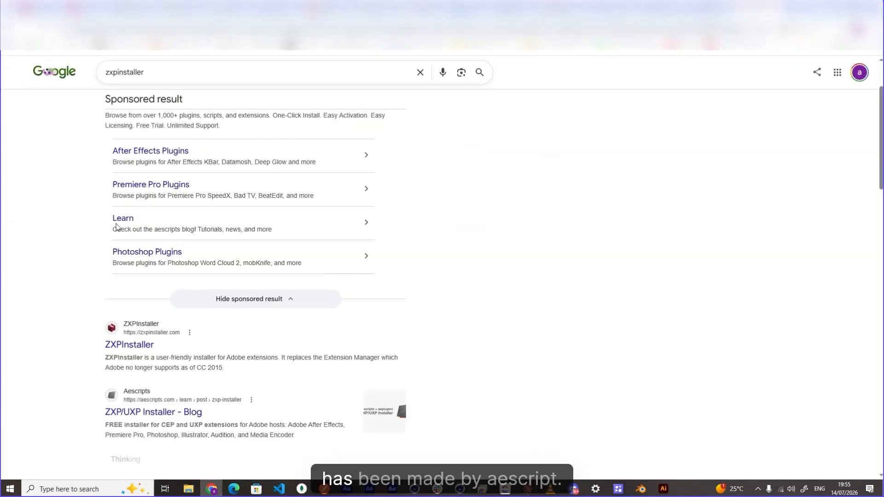
{"action": "scroll", "coordinate": [152, 197], "scroll_direction": "down", "scroll_amount": 6}
{"action": "scroll", "coordinate": [152, 198], "scroll_direction": "up", "scroll_amount": 2}
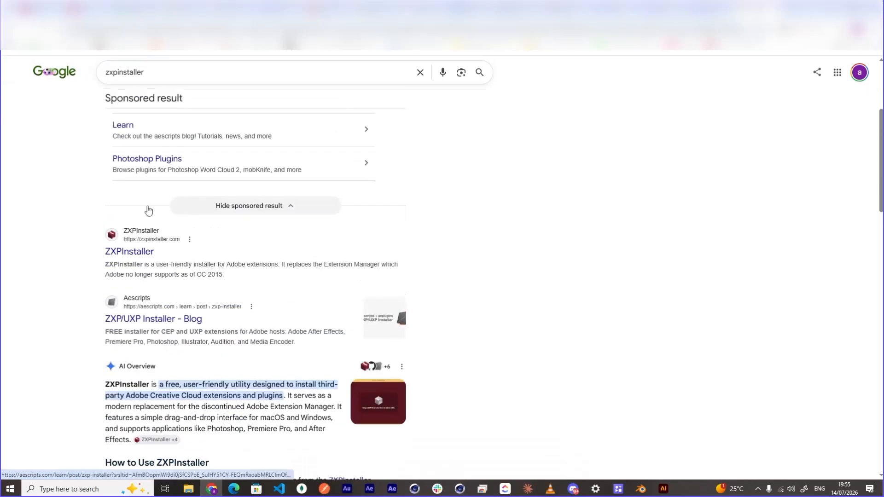
{"action": "left_click", "coordinate": [148, 319]}
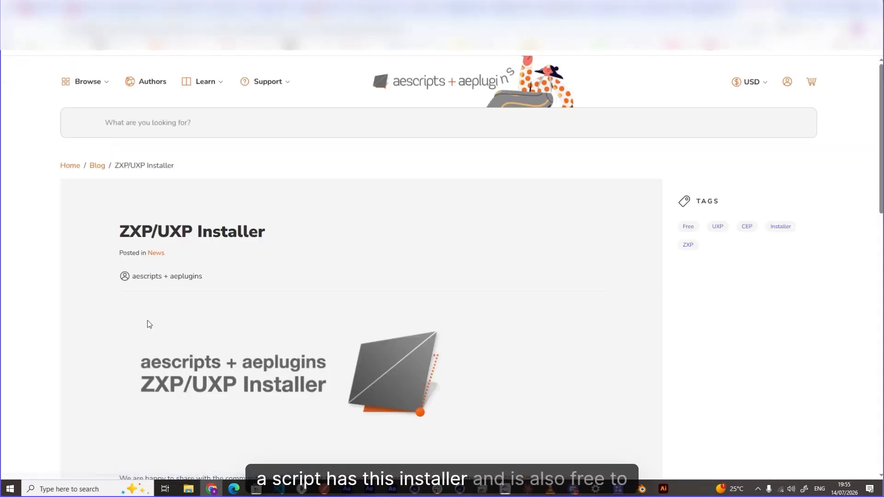
{"action": "scroll", "coordinate": [306, 262], "scroll_direction": "down", "scroll_amount": 6}
{"action": "scroll", "coordinate": [311, 253], "scroll_direction": "up", "scroll_amount": 4}
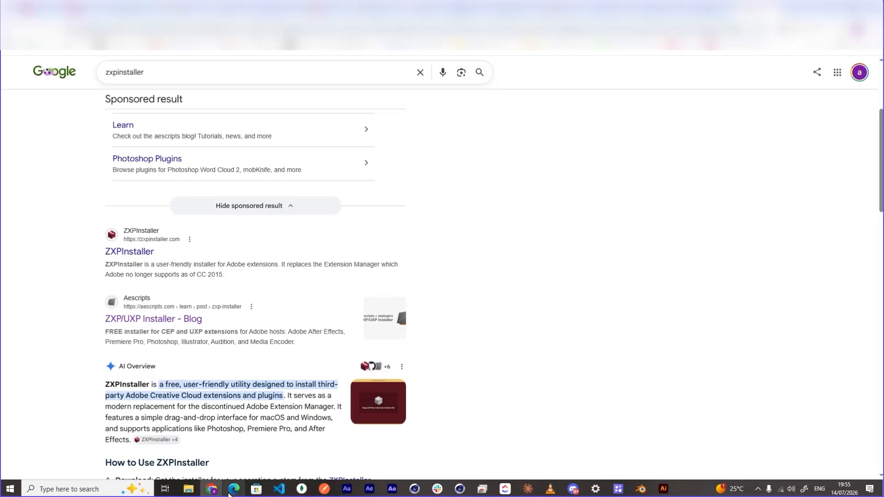
- Launch the ZXP UXP installer and load com.v2blend.zxp from the Test folder, but cancel the installation and close the installer
{"action": "left_click", "coordinate": [70, 489]}
{"action": "type", "text": "zxpinstaller"}
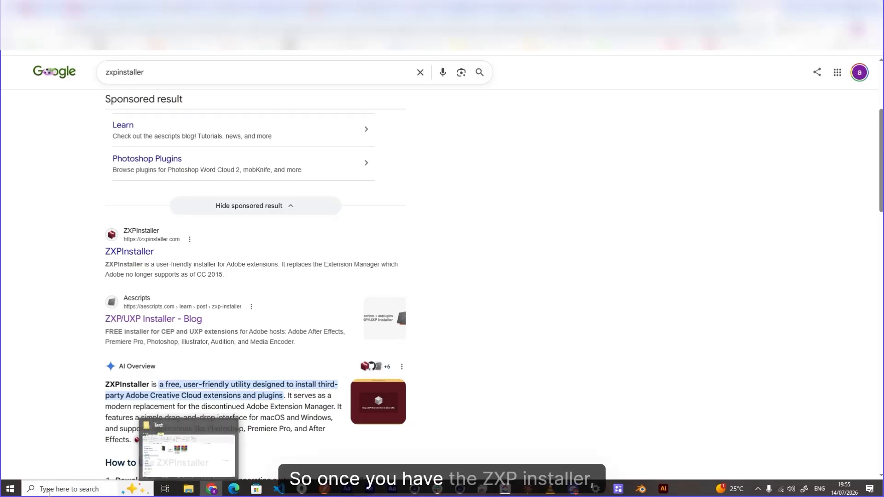
{"action": "left_click", "coordinate": [99, 238]}
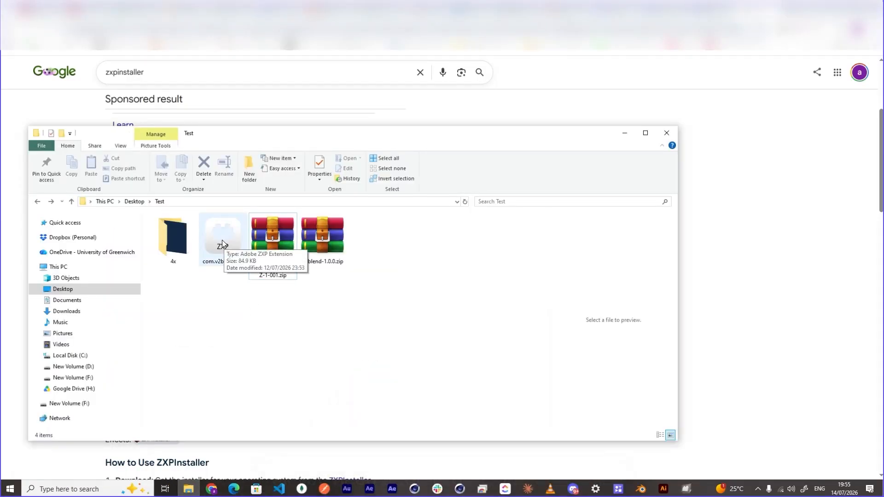
{"action": "left_click_drag", "start_coordinate": [225, 244], "coordinate": [426, 249]}
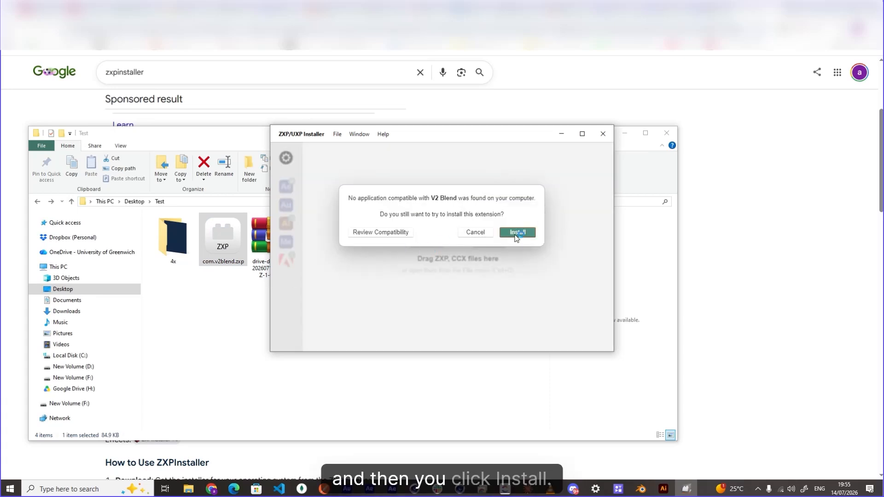
{"action": "left_click", "coordinate": [476, 233]}
{"action": "left_click", "coordinate": [602, 134]}
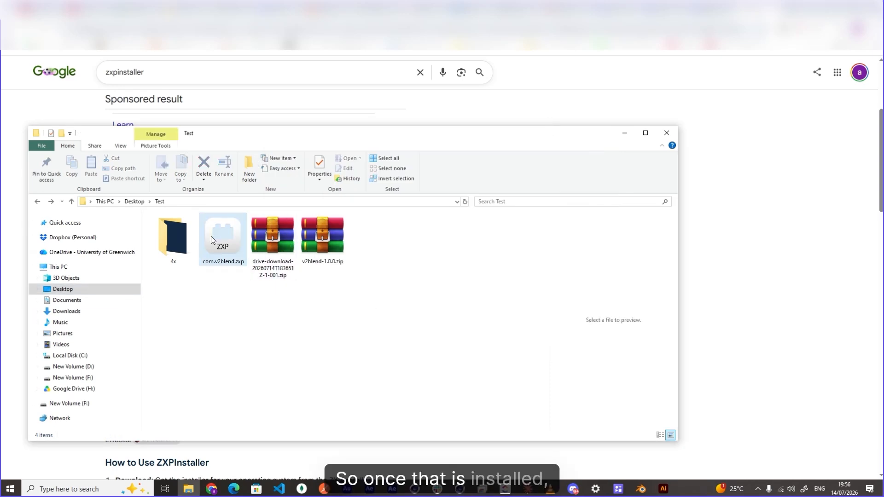
{"action": "left_click", "coordinate": [292, 300]}
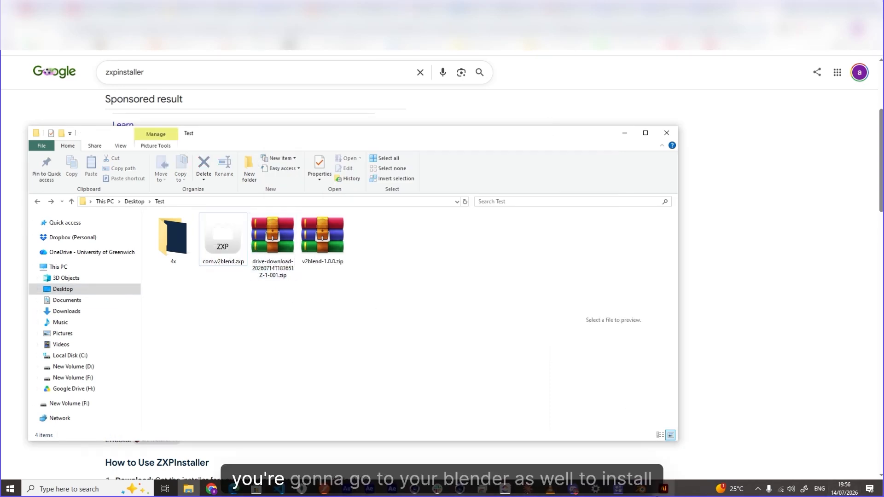
- Switch to Blender and load v2blend-1.0.0.zip from the Test folder as an add-on, but cancel the Install from Disk prompt
{"action": "left_click", "coordinate": [641, 489]}
{"action": "left_click", "coordinate": [612, 195]}
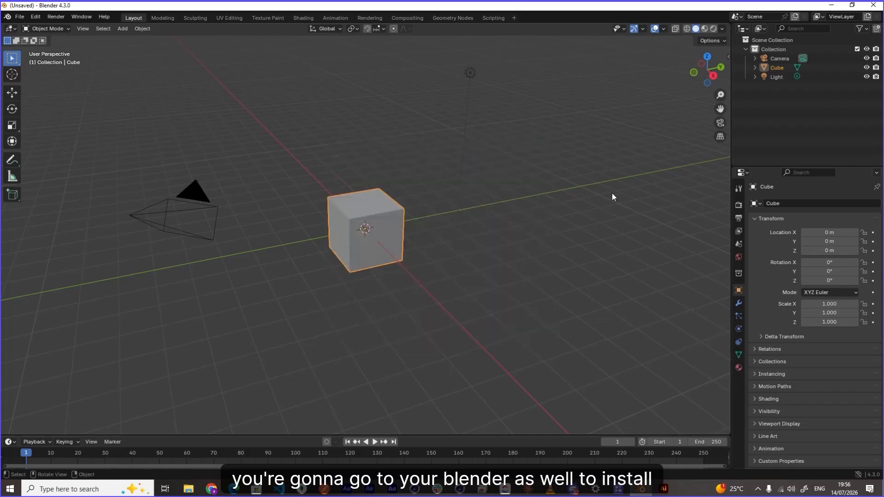
{"action": "left_click", "coordinate": [192, 495]}
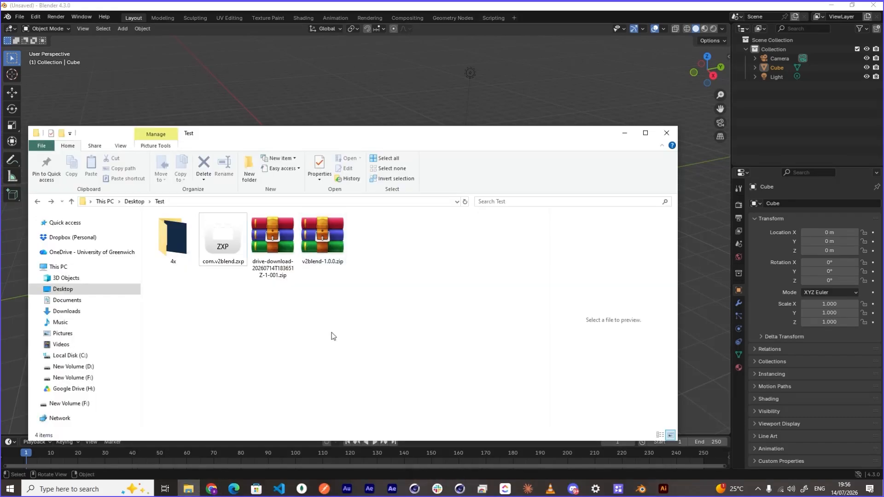
{"action": "left_click", "coordinate": [318, 239]}
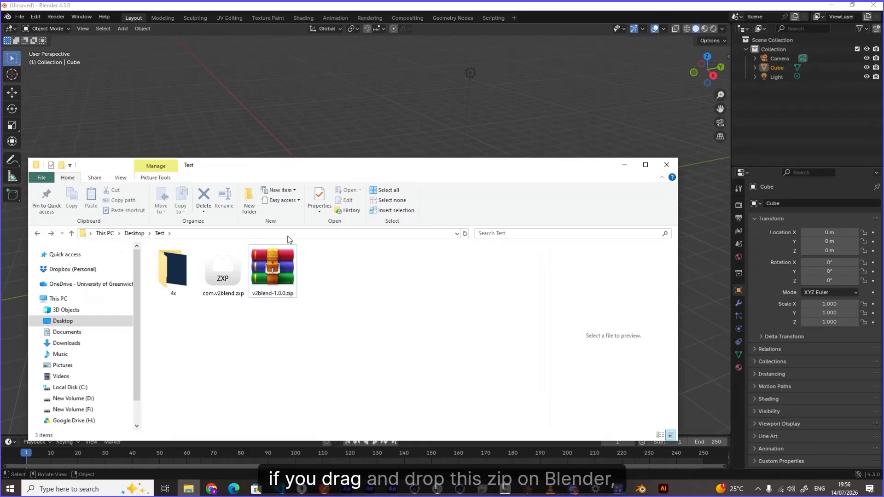
{"action": "left_click_drag", "start_coordinate": [272, 271], "coordinate": [394, 121]}
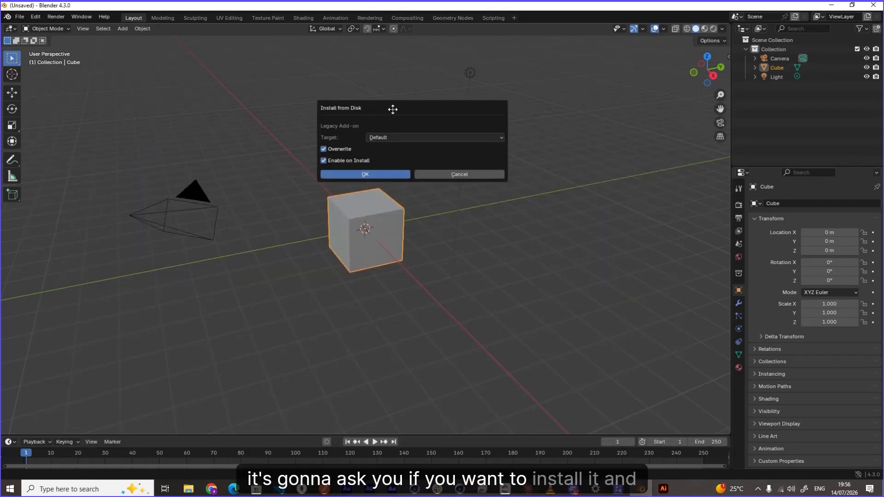
{"action": "left_click", "coordinate": [461, 176]}
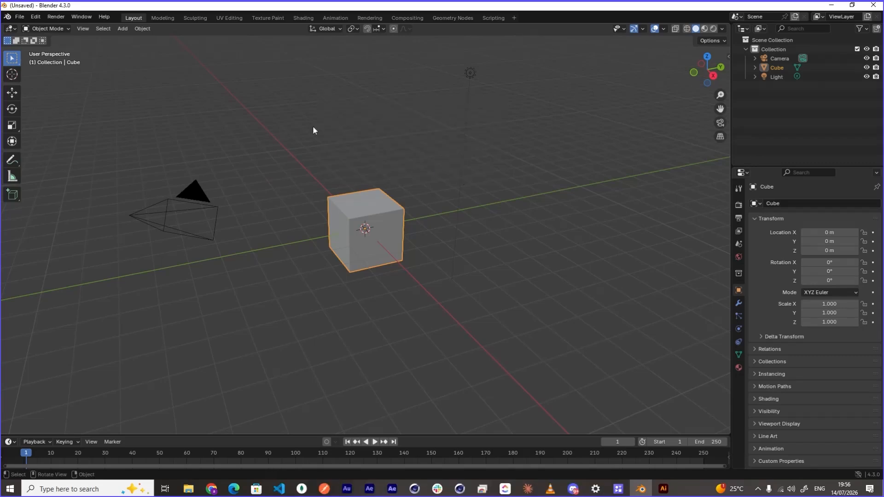
- Show the V2Blend add-on settings in the viewport sidebar
{"action": "left_click", "coordinate": [727, 57]}
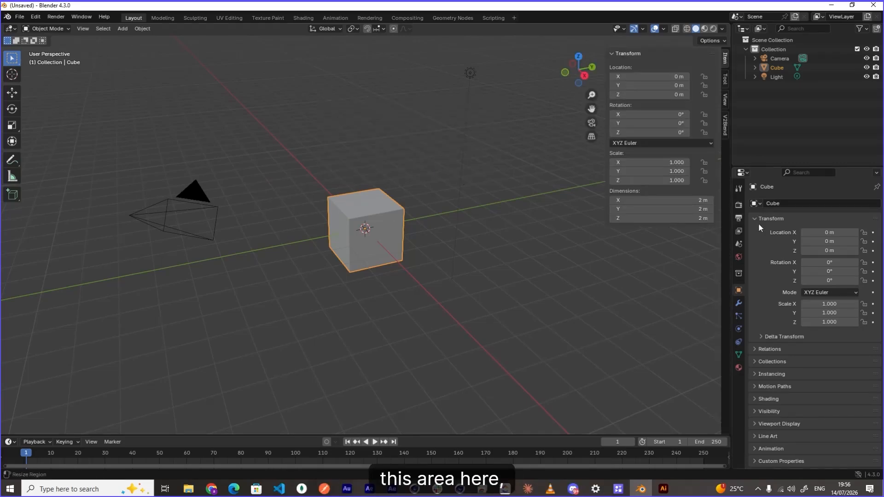
{"action": "left_click", "coordinate": [725, 125]}
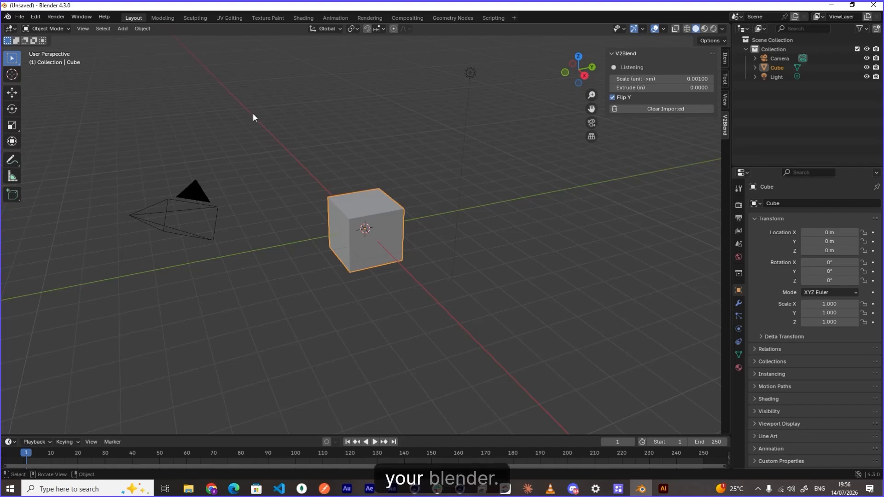
- Switch to Illustrator, locate the V2 Blend extension, and move its panel closer to the artboard
{"action": "left_click", "coordinate": [663, 489]}
{"action": "left_click", "coordinate": [183, 7]}
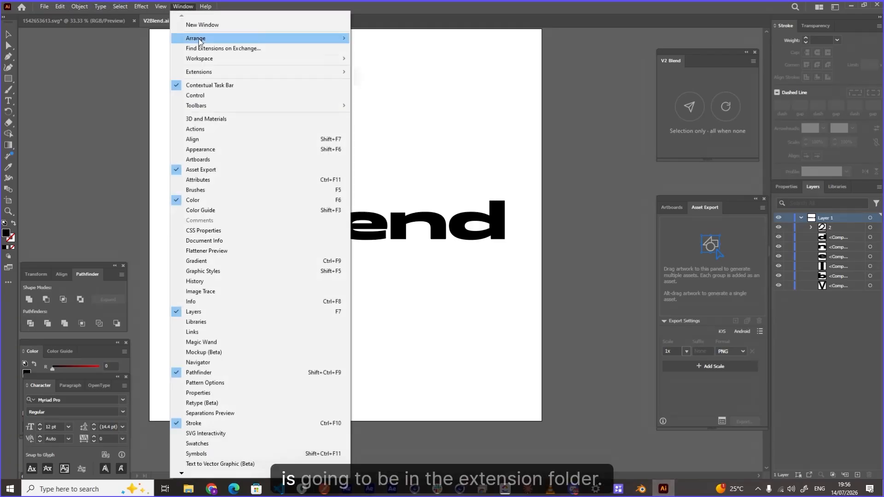
{"action": "mouse_move", "coordinate": [234, 70]}
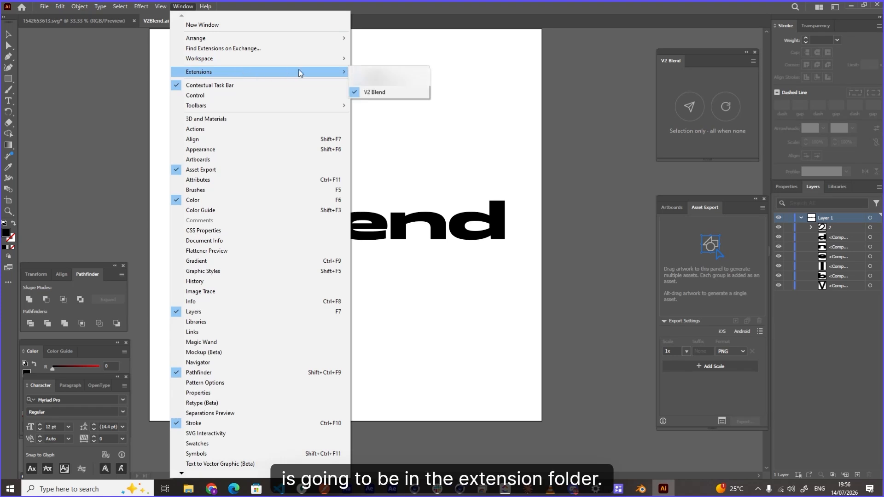
{"action": "left_click", "coordinate": [400, 97]}
{"action": "left_click_drag", "start_coordinate": [721, 57], "coordinate": [612, 68]}
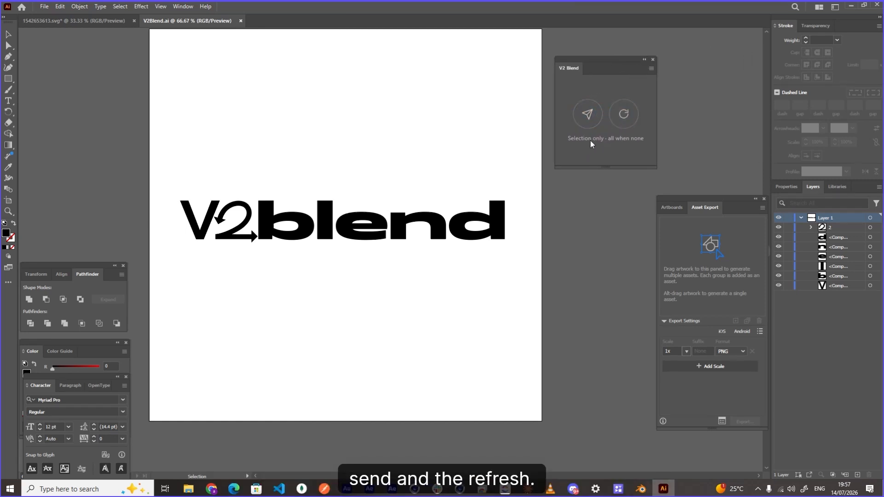
- Select the entire V2blend logo on the artboard and send it to Blender with V2 Blend
{"action": "left_click_drag", "start_coordinate": [372, 256], "coordinate": [483, 259]}
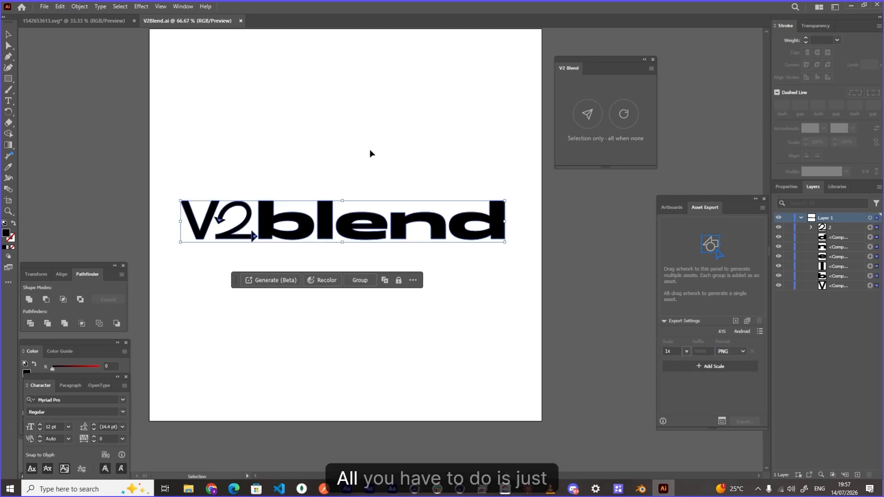
{"action": "left_click", "coordinate": [588, 120]}
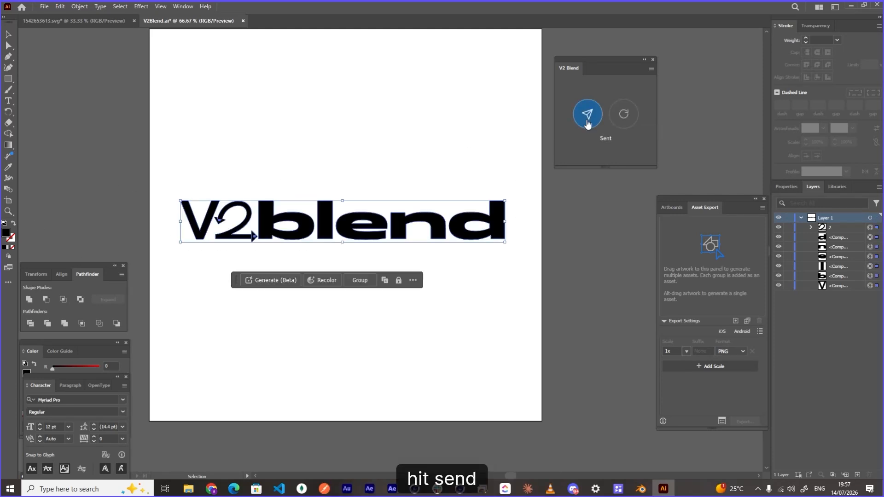
- Switch to Blender and delete the default cube
{"action": "left_click", "coordinate": [641, 489]}
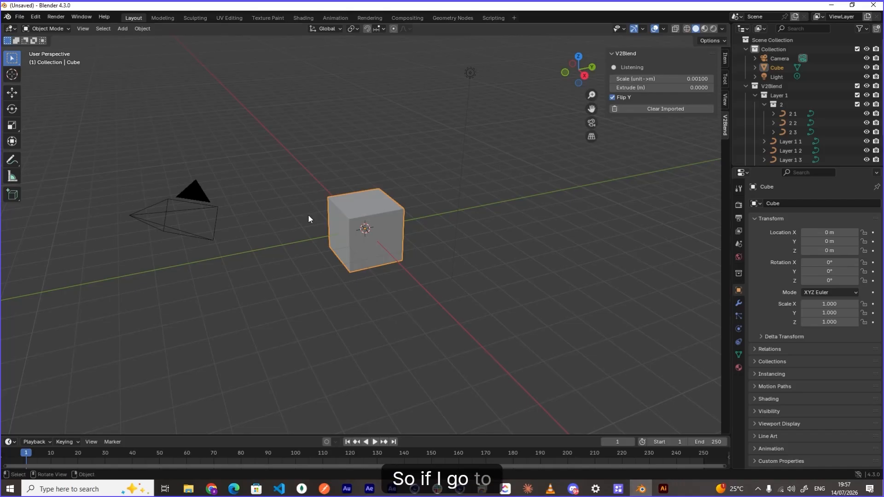
{"action": "left_click", "coordinate": [388, 234]}
{"action": "key", "text": "x"}
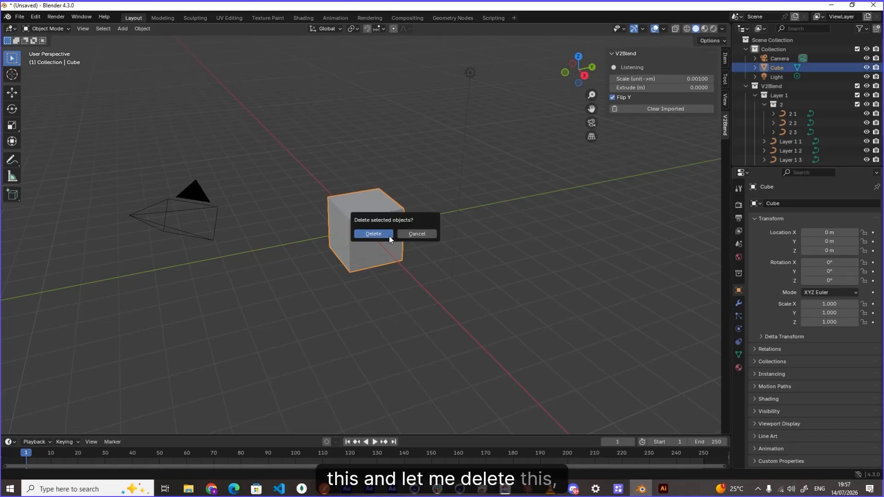
{"action": "left_click", "coordinate": [389, 235]}
- Set the V2Blend import extrusion to 0.0900 m and the scale to 0.03100
{"action": "scroll", "coordinate": [368, 239], "scroll_direction": "up", "scroll_amount": 5}
{"action": "scroll", "coordinate": [367, 230], "scroll_direction": "up", "scroll_amount": 3}
{"action": "middle_click_drag", "start_coordinate": [356, 236], "coordinate": [402, 258]}
{"action": "scroll", "coordinate": [367, 236], "scroll_direction": "up", "scroll_amount": 3}
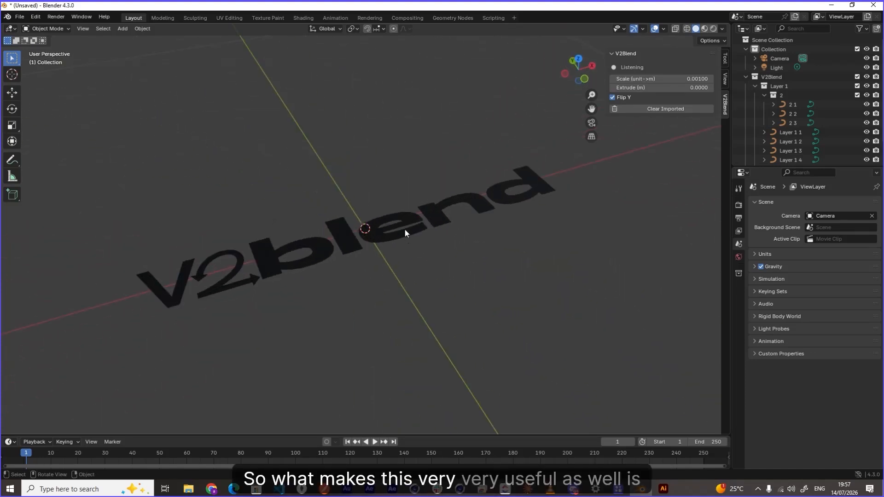
{"action": "scroll", "coordinate": [404, 231], "scroll_direction": "down", "scroll_amount": 8}
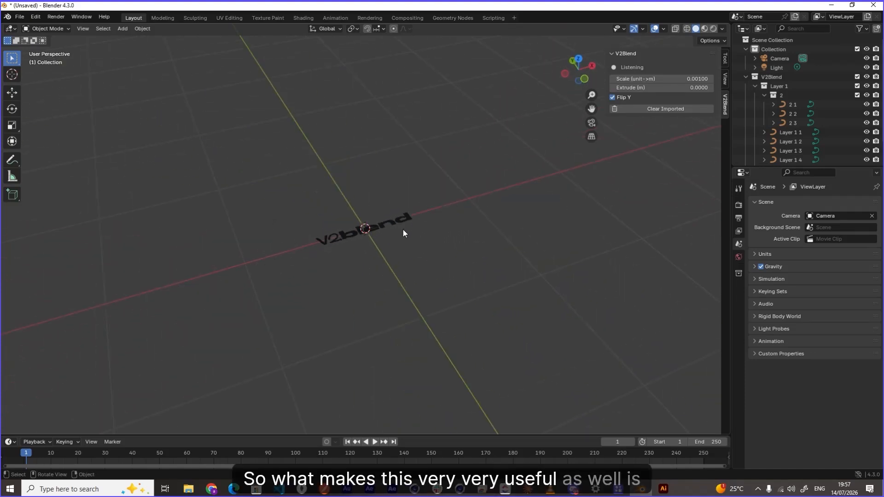
{"action": "left_click", "coordinate": [711, 88]}
{"action": "left_click", "coordinate": [711, 87]}
{"action": "left_click", "coordinate": [710, 87]}
{"action": "left_click", "coordinate": [711, 79]}
{"action": "left_click", "coordinate": [711, 79]}
{"action": "left_click", "coordinate": [711, 79]}
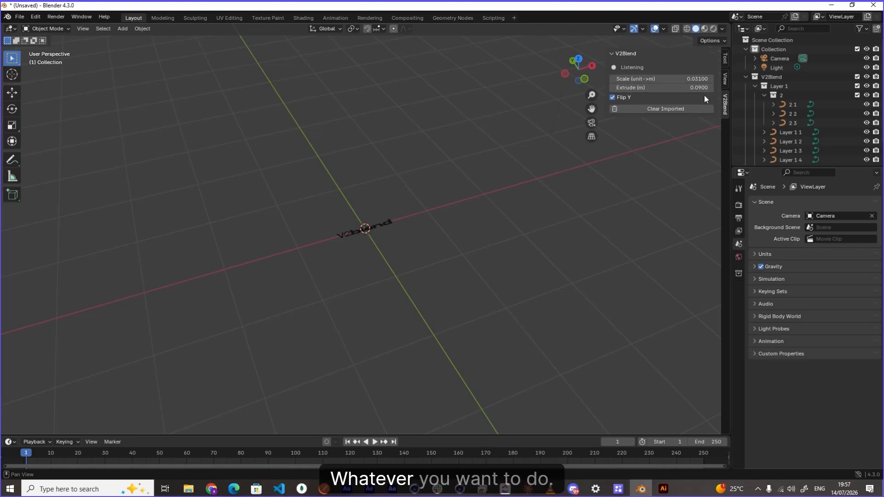
- Switch back to Illustrator and refresh the selected logo in Blender through V2 Blend
{"action": "scroll", "coordinate": [324, 218], "scroll_direction": "up", "scroll_amount": 6}
{"action": "middle_click_drag", "start_coordinate": [324, 219], "coordinate": [344, 253]}
{"action": "scroll", "coordinate": [374, 244], "scroll_direction": "down", "scroll_amount": 5}
{"action": "key", "text": "super+s"}
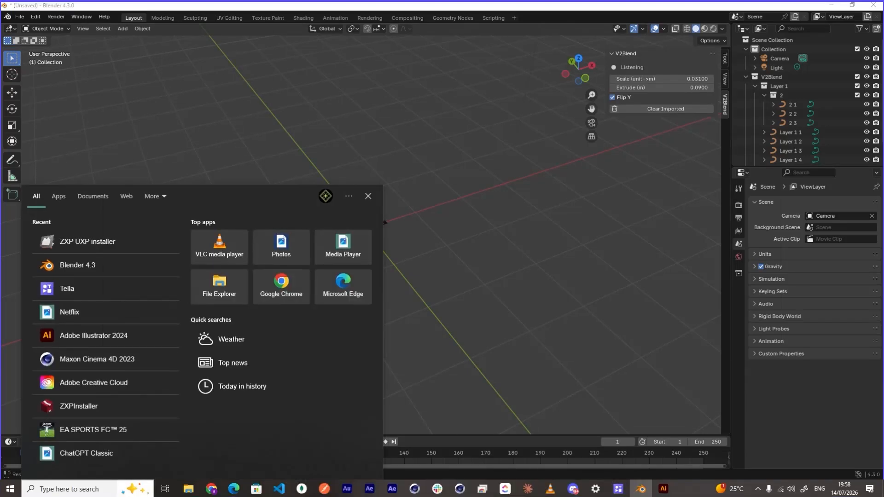
{"action": "key", "text": "alt+Tab"}
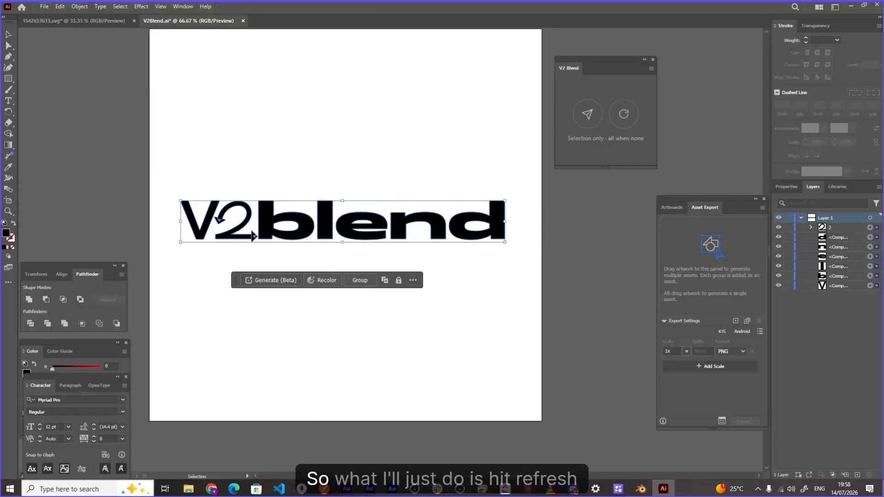
{"action": "left_click", "coordinate": [630, 115]}
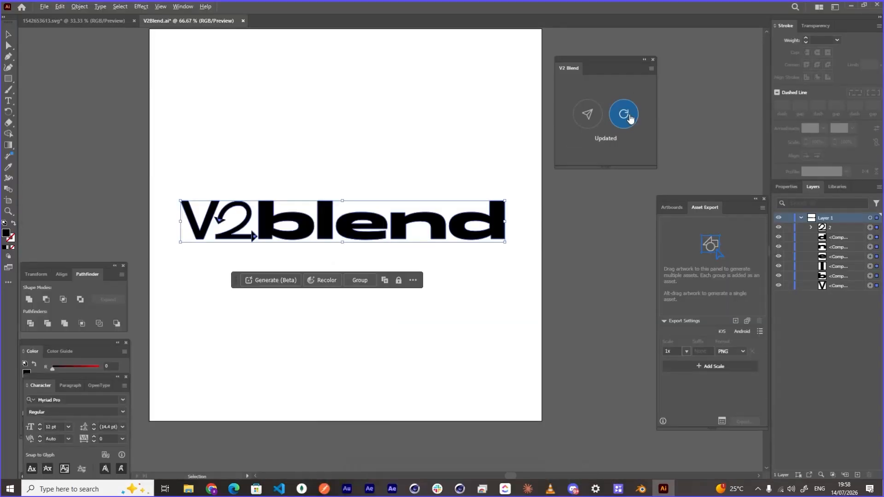
{"action": "key", "text": "alt+Tab"}
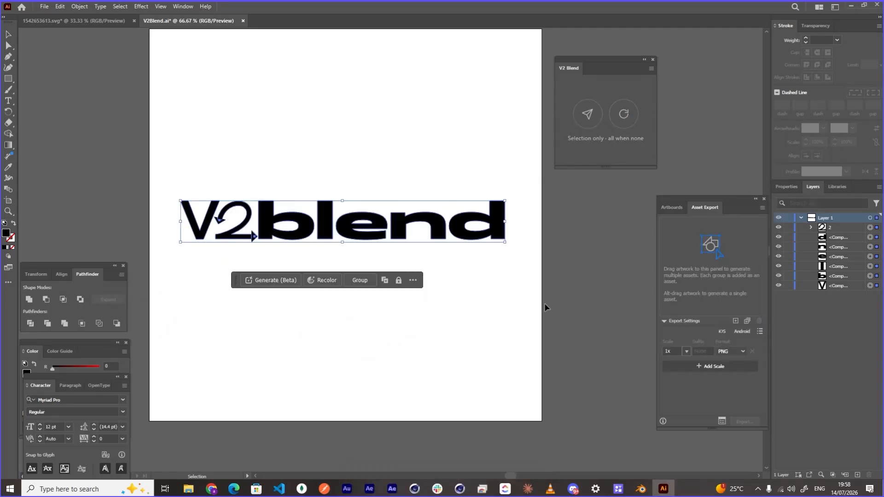
- Switch to Blender and examine the refreshed logo's extruded letters up close and as a whole
{"action": "key", "text": "alt+Tab"}
{"action": "scroll", "coordinate": [355, 286], "scroll_direction": "up", "scroll_amount": 2}
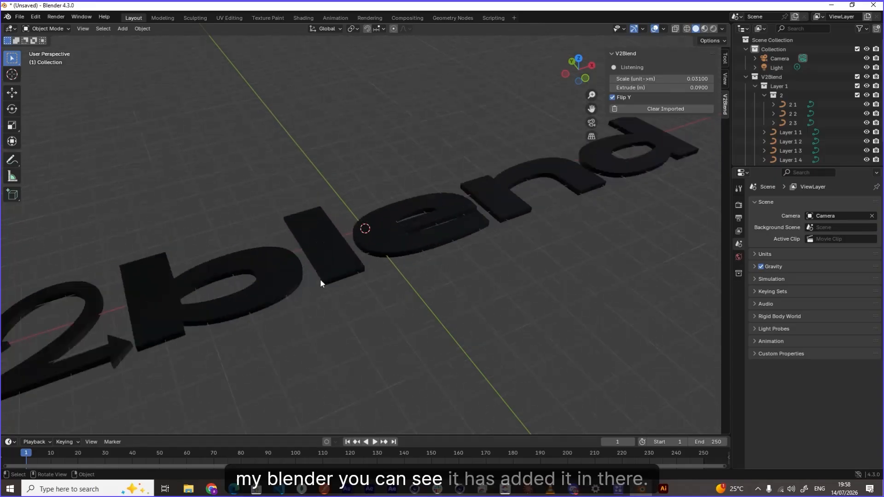
{"action": "mouse_move", "coordinate": [300, 290]}
{"action": "middle_mouse_down"}
{"action": "mouse_move", "coordinate": [336, 278]}
{"action": "mouse_move", "coordinate": [306, 278]}
{"action": "middle_mouse_up"}
{"action": "scroll", "coordinate": [264, 283], "scroll_direction": "down", "scroll_amount": 3}
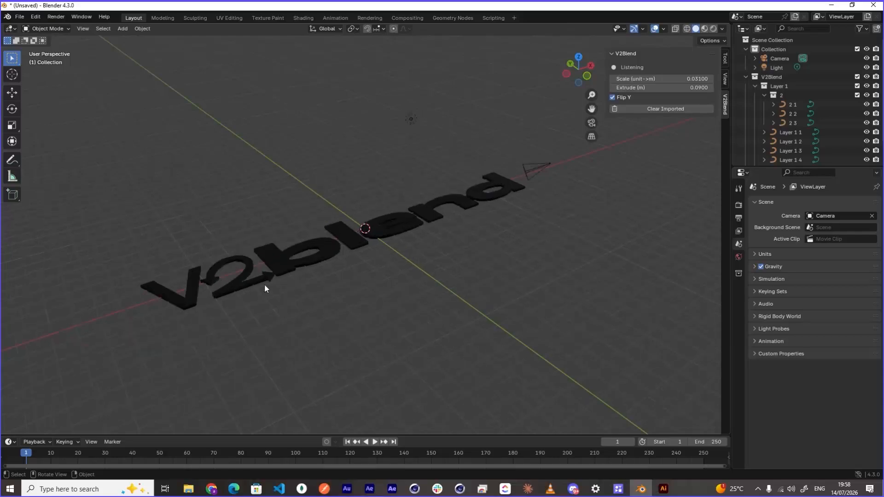
- Switch to Illustrator, isolate the letter "b" of the logo, fill it with red and leave isolation mode
{"action": "key", "text": "alt+Tab"}
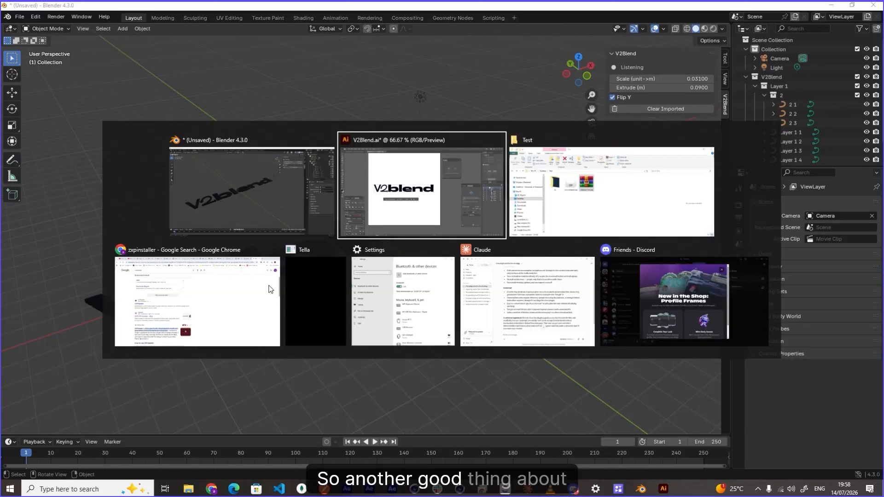
{"action": "double_click", "coordinate": [290, 240]}
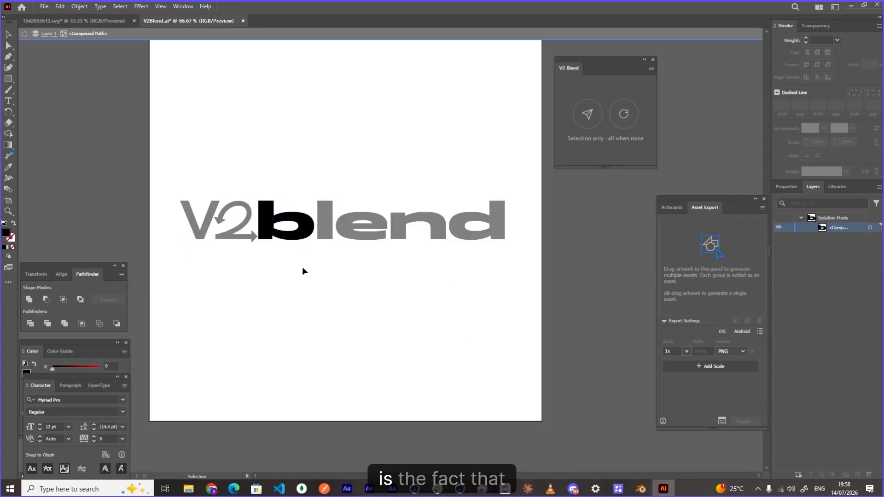
{"action": "left_click", "coordinate": [302, 232]}
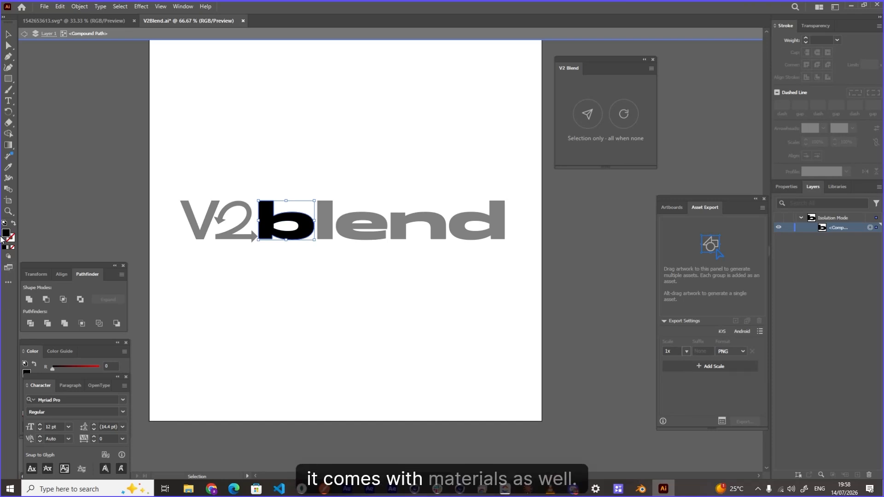
{"action": "left_click", "coordinate": [87, 344]}
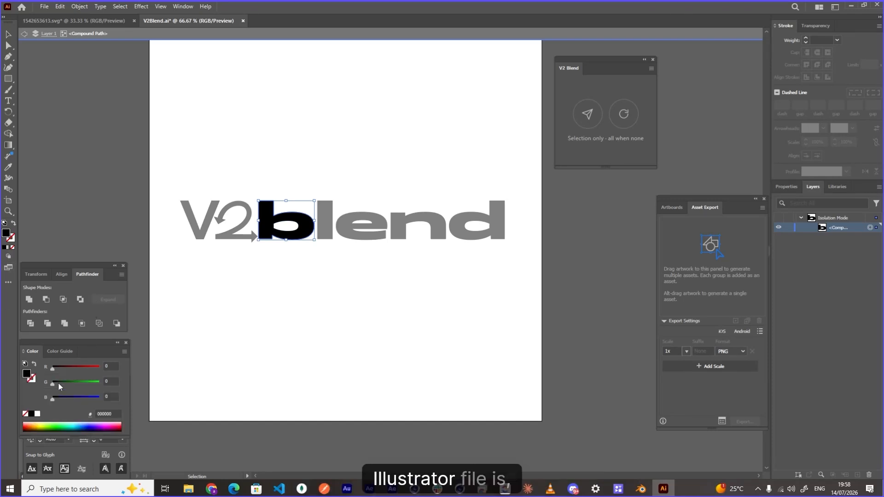
{"action": "left_click_drag", "start_coordinate": [52, 370], "coordinate": [90, 366]}
{"action": "double_click", "coordinate": [166, 294]}
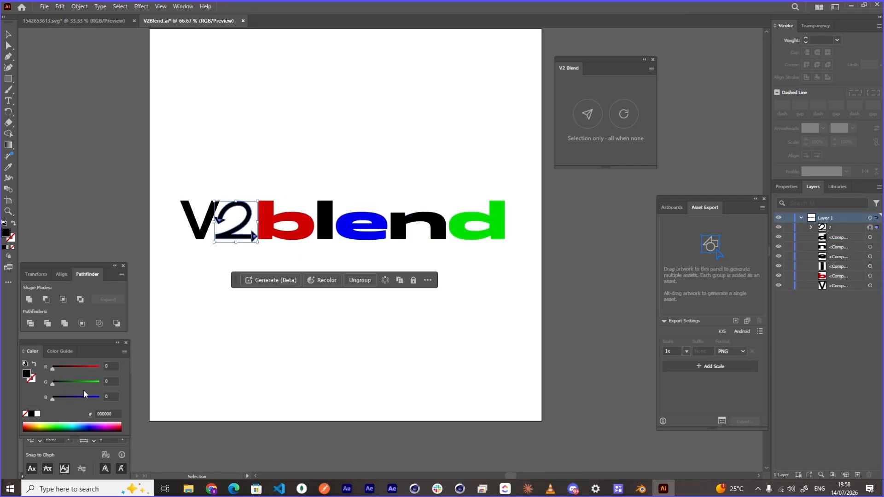
- Fill the logo's "2" group with yellow E2E500 (R 226, G 229, B 0) and deselect it
{"action": "left_click", "coordinate": [95, 380]}
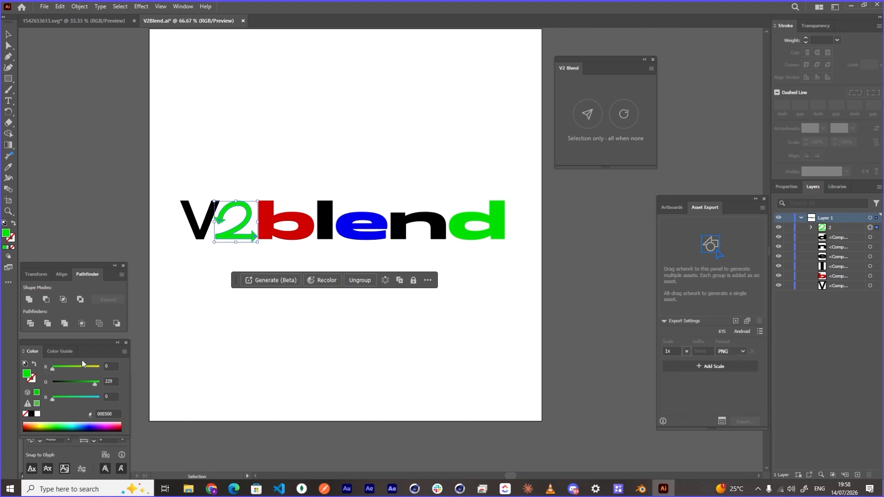
{"action": "left_click", "coordinate": [80, 367]}
{"action": "left_click", "coordinate": [337, 414]}
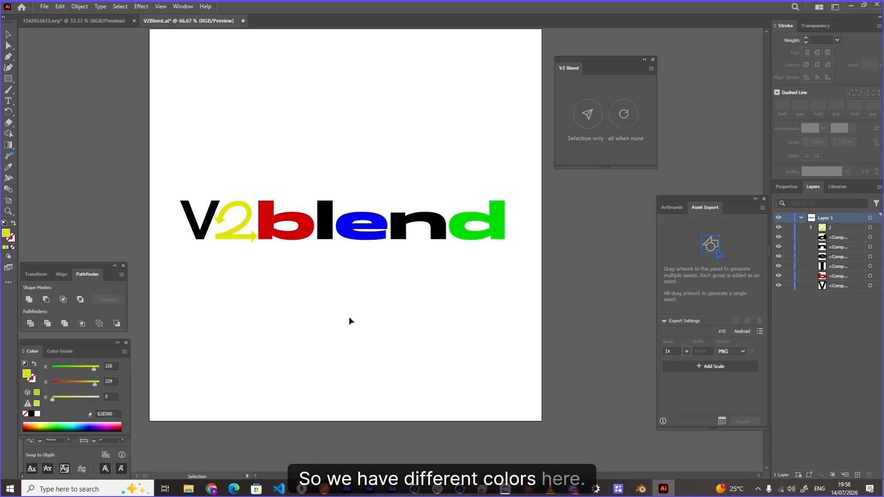
{"action": "scroll", "coordinate": [241, 188], "scroll_direction": "up", "scroll_amount": 1}
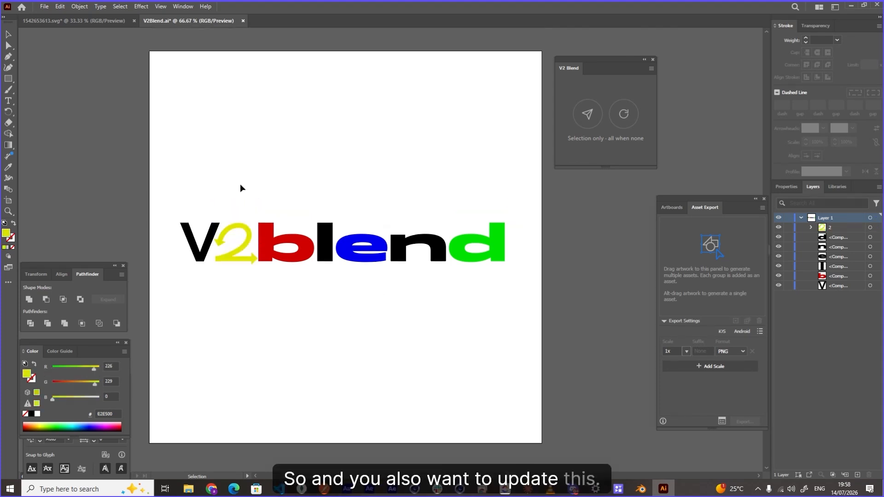
- Refresh the recolored logo through V2 Blend in Illustrator and inspect its material colors in Blender
{"action": "key", "text": "alt+Tab"}
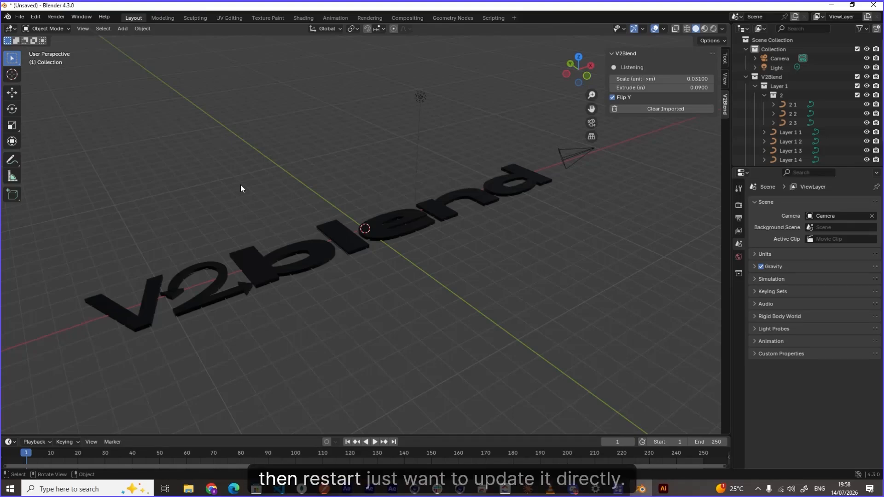
{"action": "key", "text": "alt+Tab"}
{"action": "left_click", "coordinate": [624, 113]}
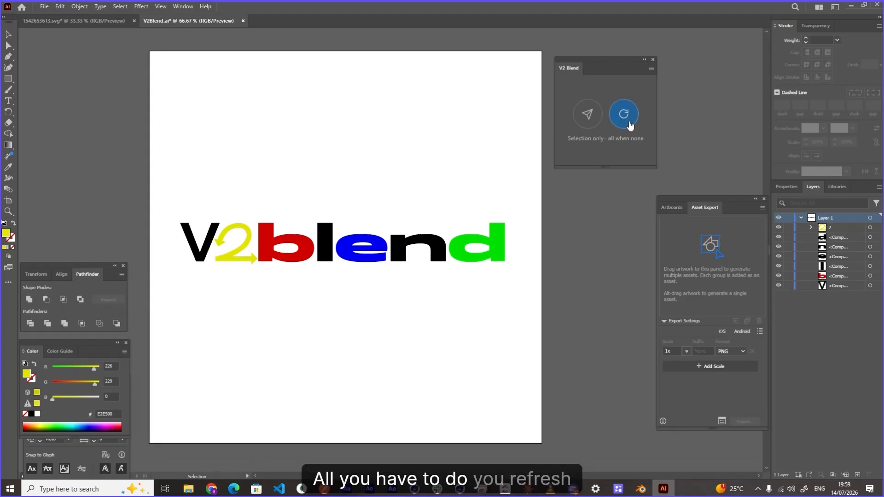
{"action": "key", "text": "alt+Tab"}
{"action": "scroll", "coordinate": [392, 306], "scroll_direction": "up", "scroll_amount": 3}
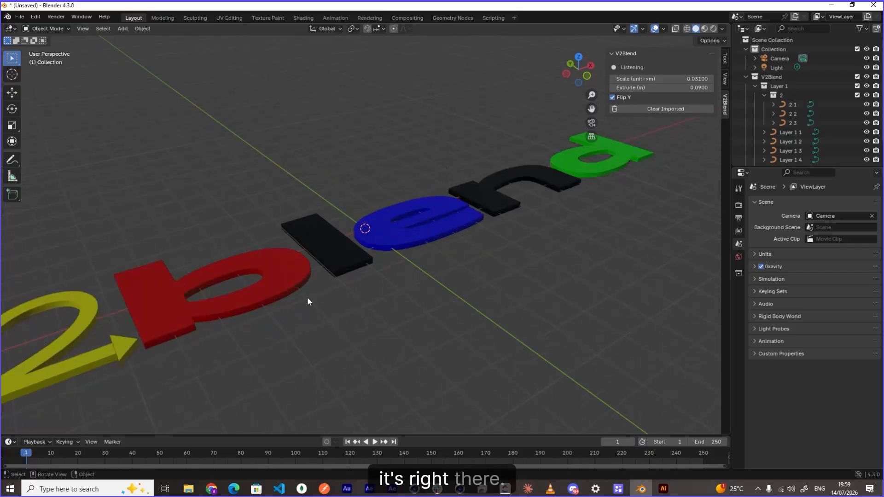
{"action": "scroll", "coordinate": [286, 301], "scroll_direction": "down", "scroll_amount": 1}
{"action": "middle_click_drag", "start_coordinate": [141, 347], "coordinate": [286, 257]}
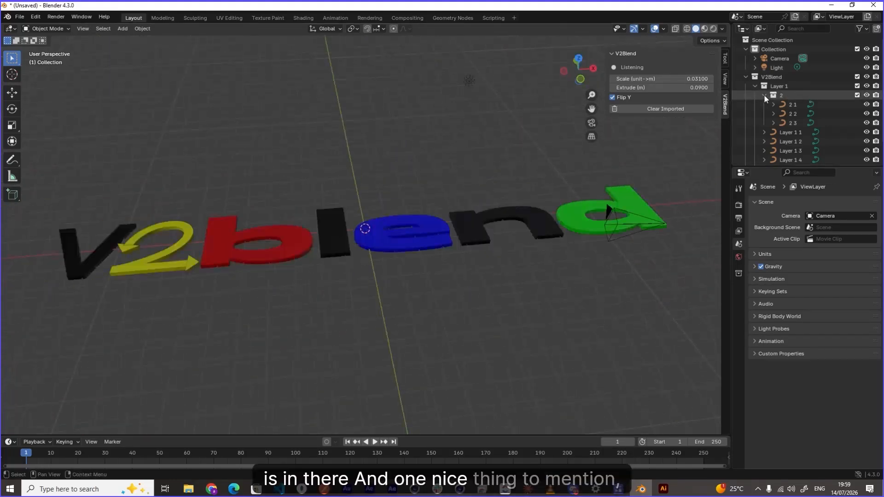
- Collapse collection "2" in Blender's outliner and compare the V2Blend hierarchy with the Illustrator layers
{"action": "left_click", "coordinate": [764, 95]}
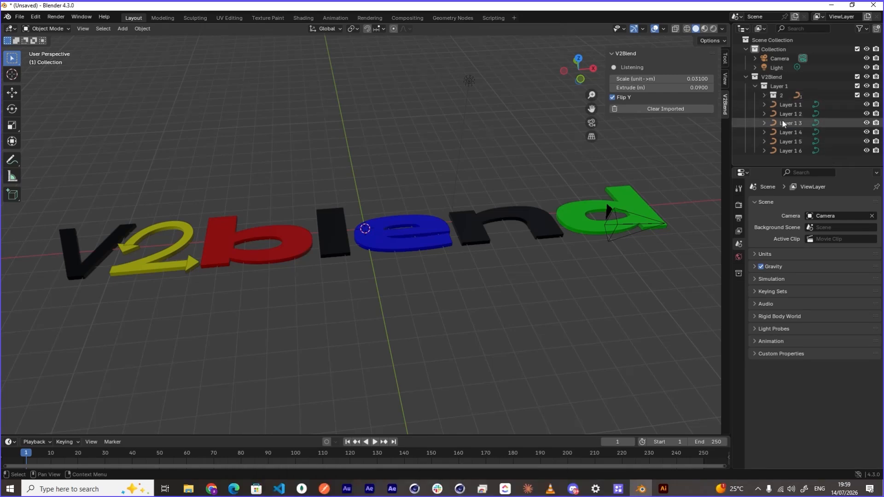
{"action": "key", "text": "alt+Tab"}
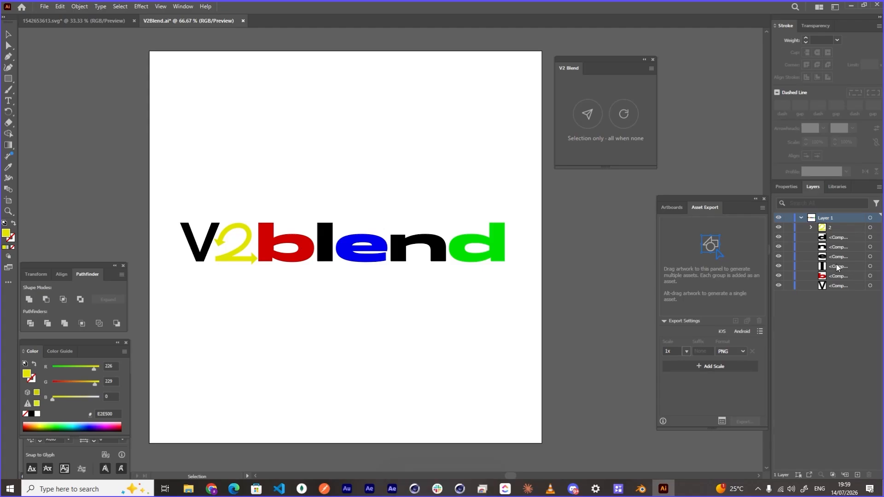
{"action": "key", "text": "alt+Tab"}
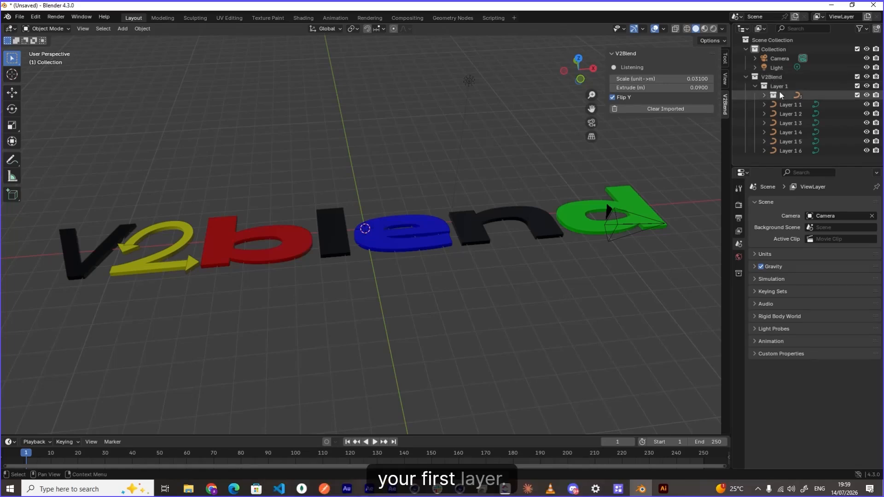
{"action": "key", "text": "alt+Tab"}
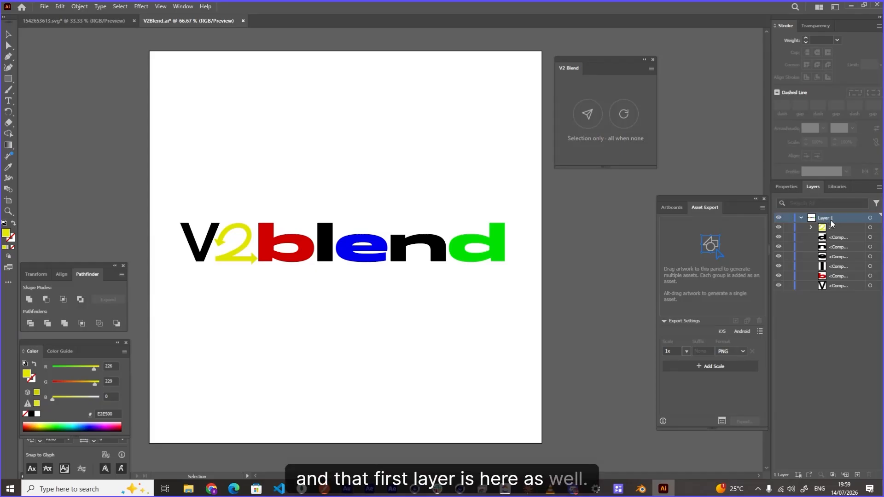
{"action": "key", "text": "alt+Tab"}
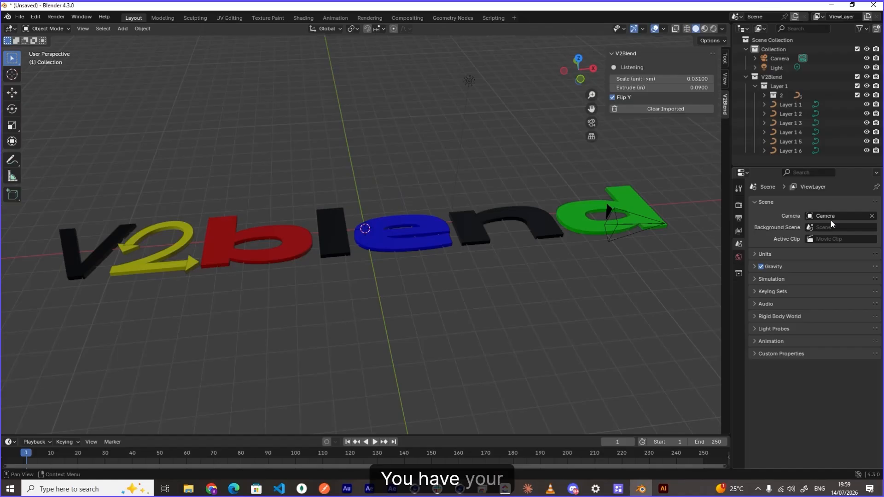
- Select collection "2" in Blender's outliner and toggle its viewport visibility off and on
{"action": "left_click", "coordinate": [780, 97]}
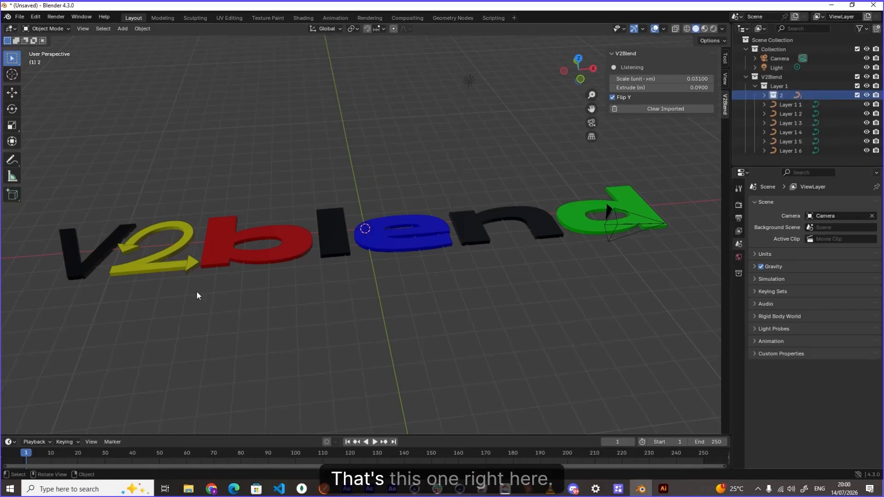
{"action": "left_click", "coordinate": [868, 95]}
{"action": "left_click", "coordinate": [868, 95]}
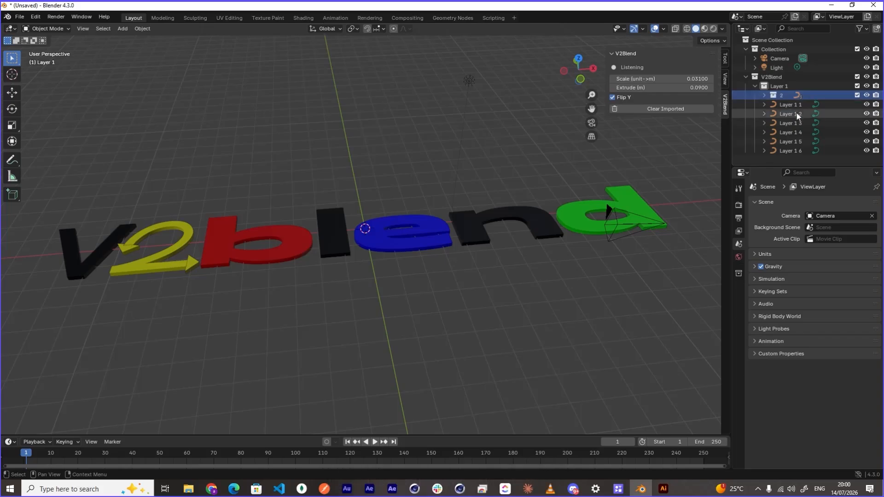
- Switch back to Illustrator and select the entire V2blend logo on the artboard
{"action": "key", "text": "alt+Tab"}
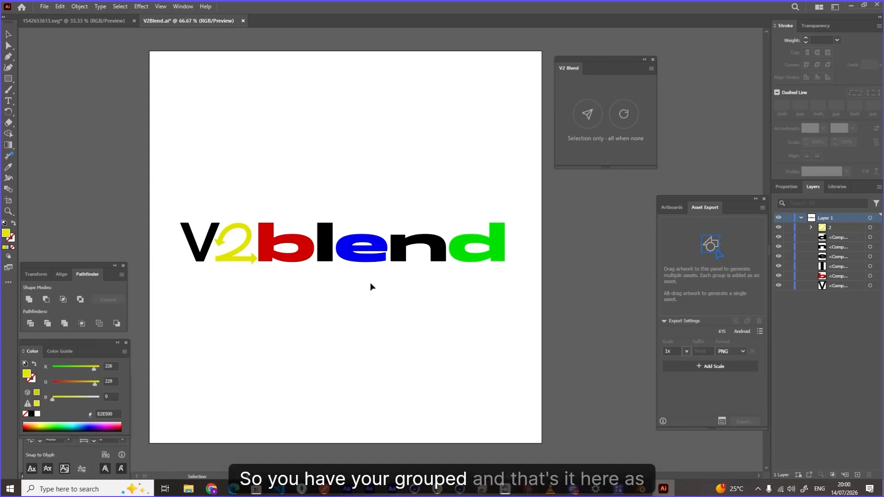
{"action": "key", "text": "ctrl+a"}
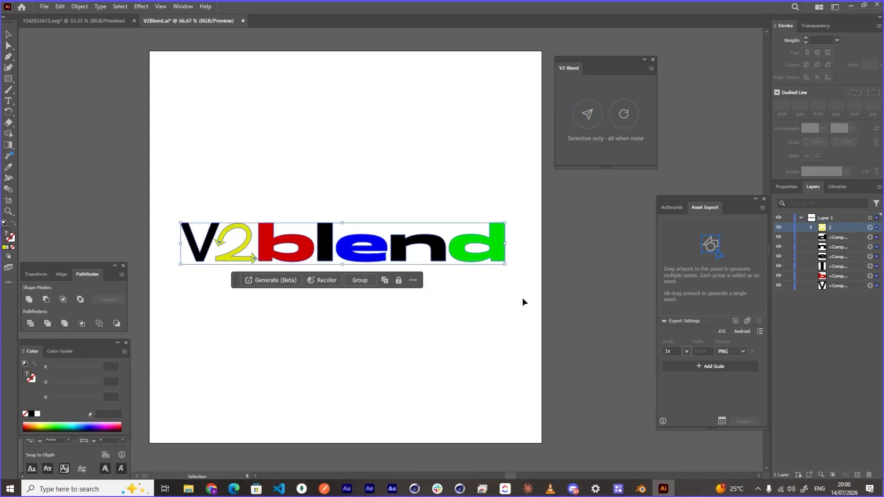
{"action": "scroll", "coordinate": [298, 384], "scroll_direction": "up", "scroll_amount": 2}
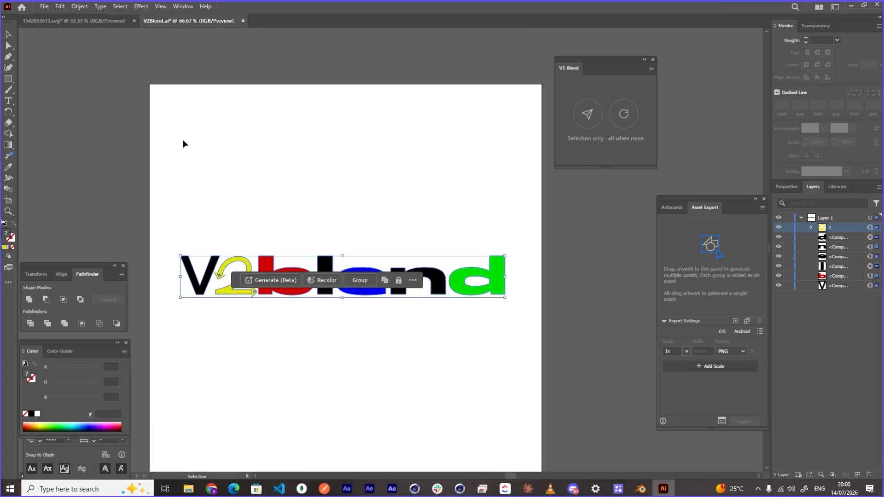
- Bring up the 1542653613.svg document in Illustrator and select the whole golden Christmas tree artwork
{"action": "left_click", "coordinate": [57, 21]}
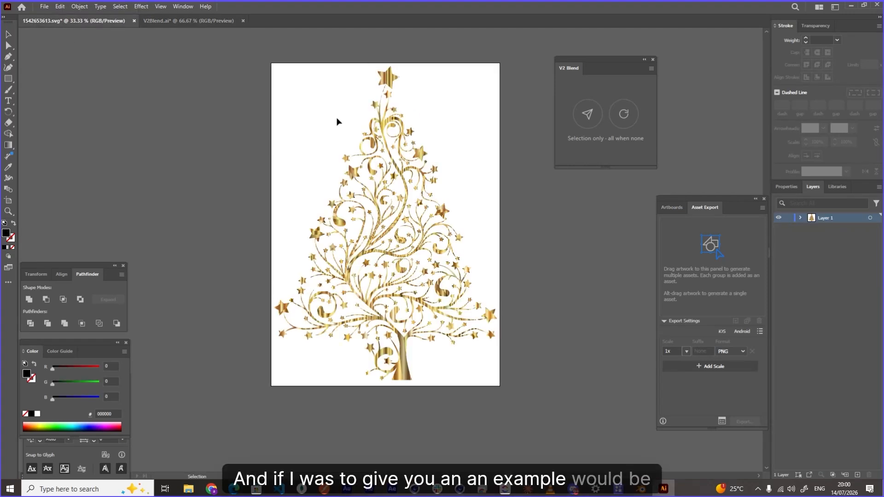
{"action": "left_click_drag", "start_coordinate": [502, 397], "coordinate": [521, 355]}
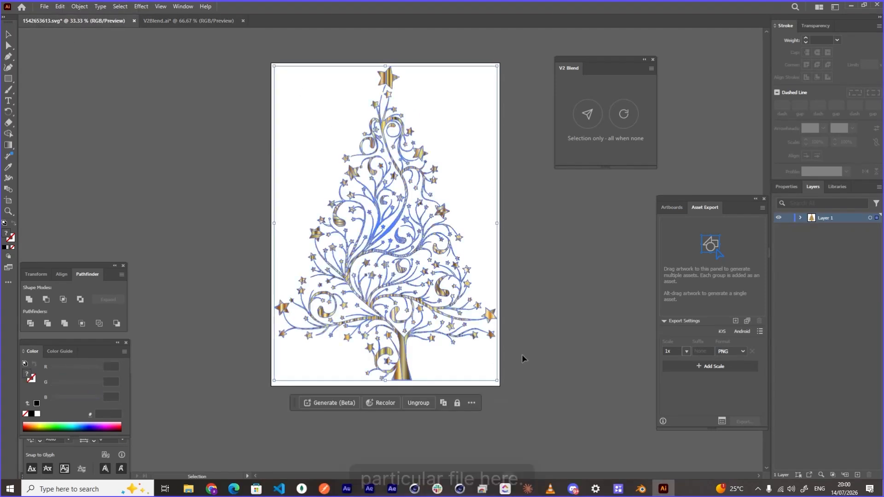
{"action": "left_click", "coordinate": [521, 356]}
{"action": "left_click_drag", "start_coordinate": [290, 54], "coordinate": [448, 298]}
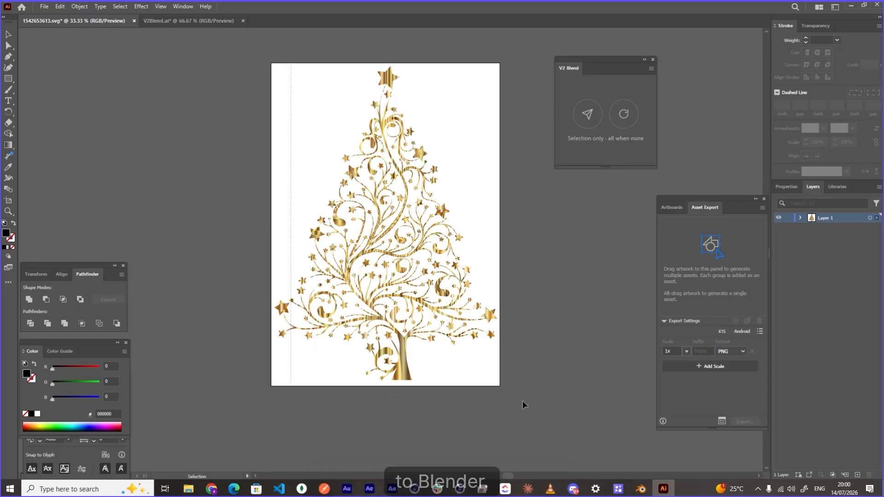
{"action": "left_click_drag", "start_coordinate": [522, 401], "coordinate": [488, 291]}
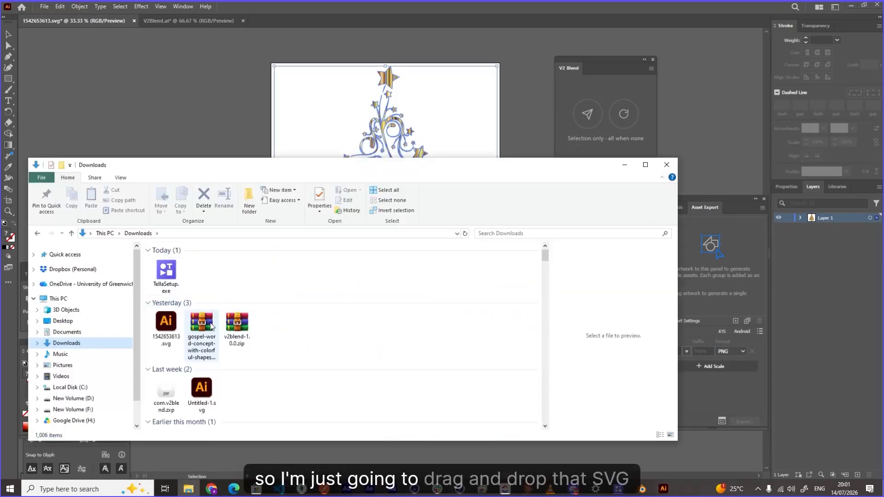
- Import 1542653613.svg from the Downloads folder into Blender as Grease Pencil with resolution 10 and scale 10
{"action": "left_click_drag", "start_coordinate": [163, 330], "coordinate": [348, 291]}
{"action": "key", "text": "alt+Tab"}
{"action": "key", "text": "alt+Tab"}
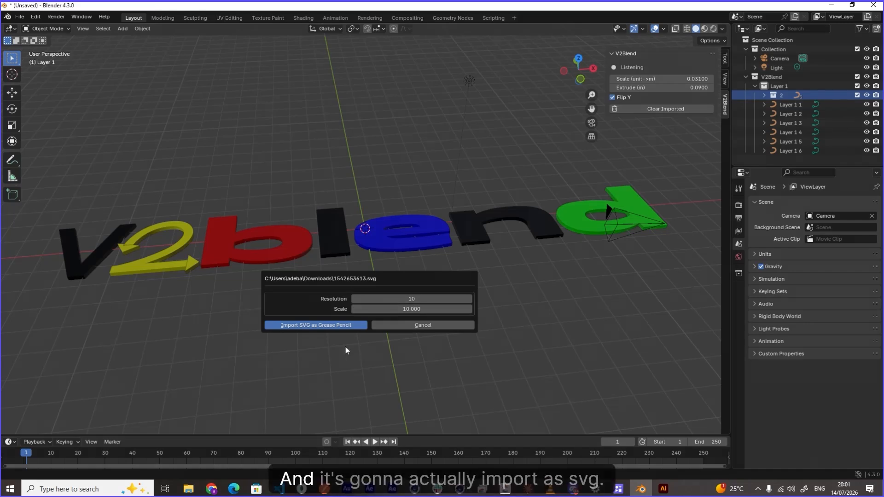
{"action": "left_click", "coordinate": [319, 326]}
- Inspect the imported 1542653613.svg Grease Pencil object from several angles, delete it and switch away from Blender
{"action": "scroll", "coordinate": [341, 258], "scroll_direction": "up", "scroll_amount": 4}
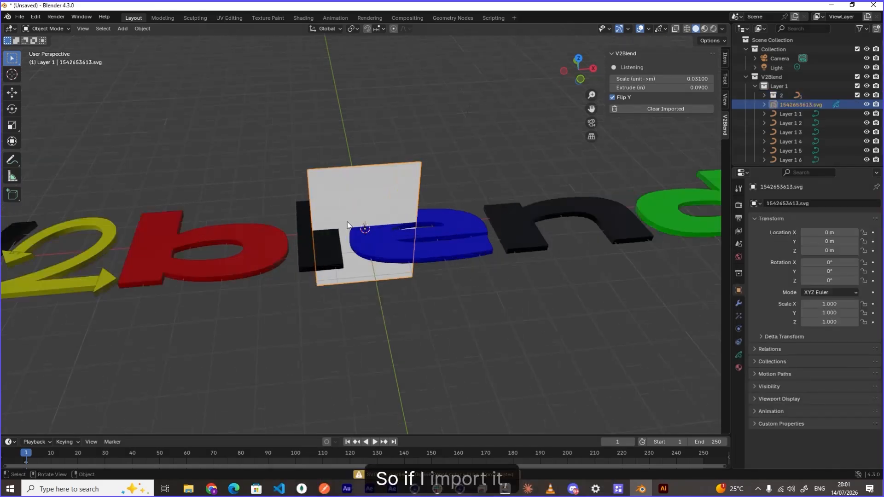
{"action": "middle_click_drag", "start_coordinate": [349, 214], "coordinate": [393, 191]}
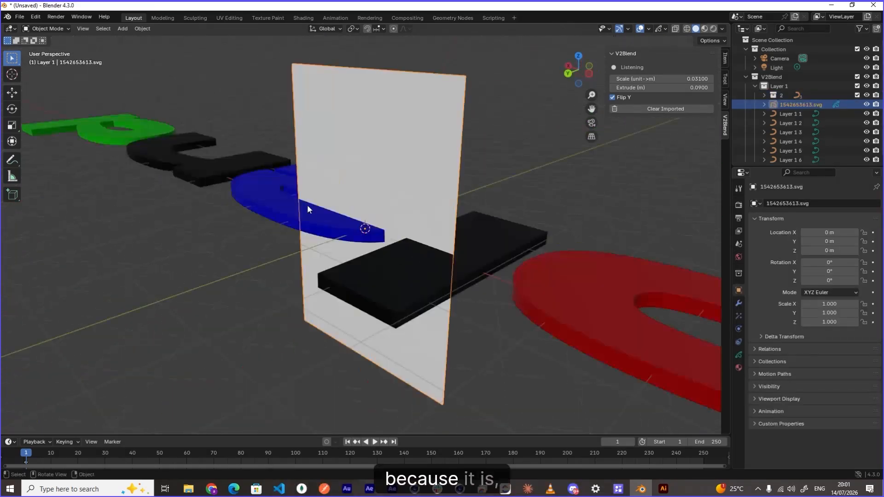
{"action": "middle_click_drag", "start_coordinate": [367, 222], "coordinate": [272, 229]}
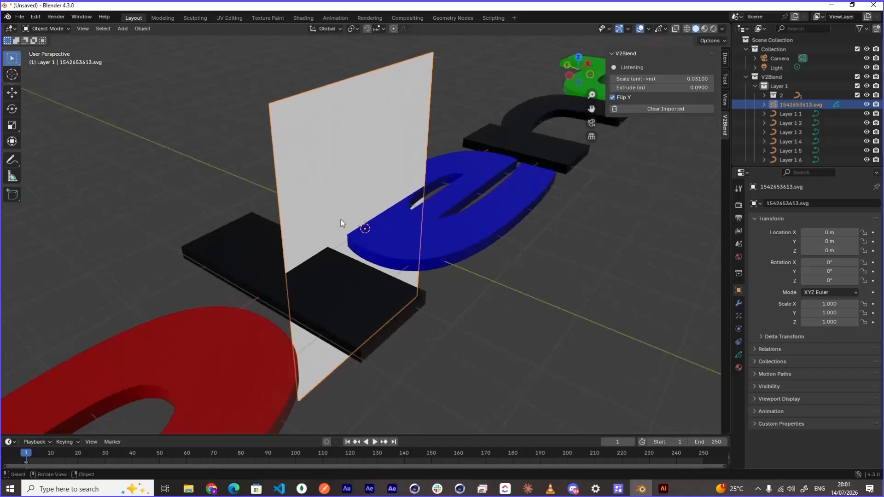
{"action": "middle_click_drag", "start_coordinate": [341, 224], "coordinate": [334, 225]}
{"action": "scroll", "coordinate": [334, 225], "scroll_direction": "up", "scroll_amount": 2}
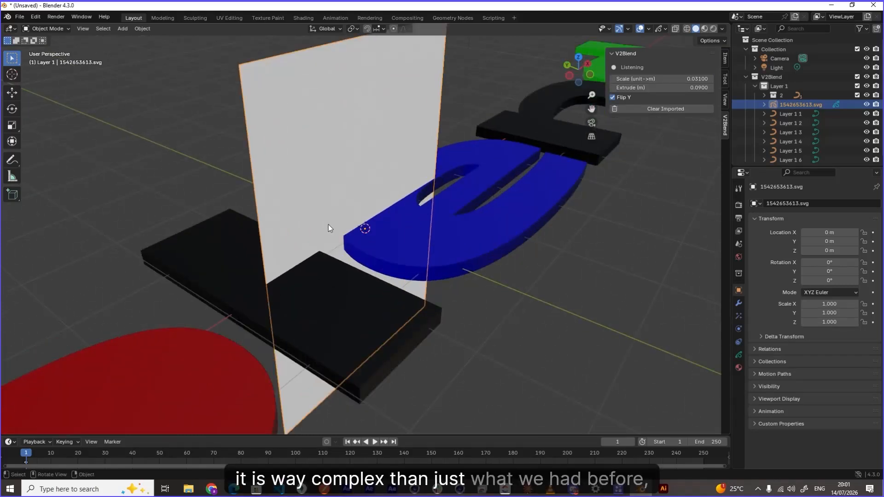
{"action": "scroll", "coordinate": [327, 225], "scroll_direction": "down", "scroll_amount": 4}
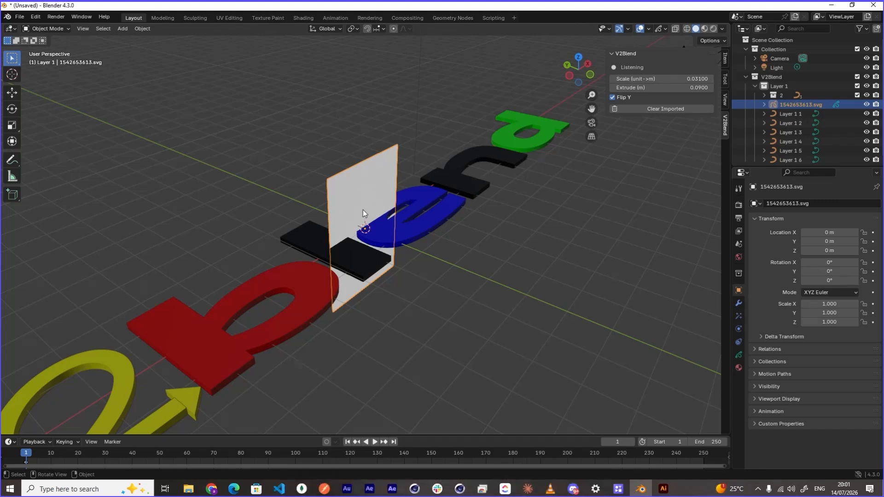
{"action": "key", "text": "Delete"}
{"action": "key", "text": "alt+Tab"}
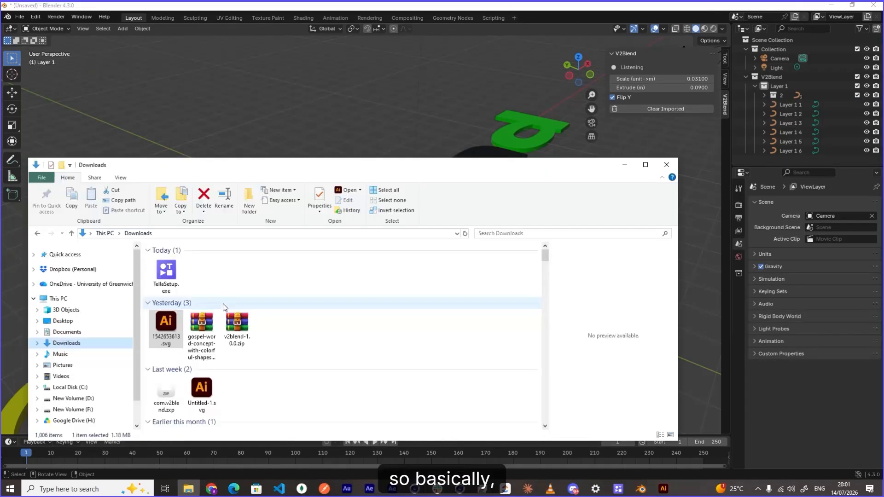
- Switch to Blender and clear the previously imported V2Blend logo objects from the scene
{"action": "key", "text": "alt+Tab"}
{"action": "key", "text": "Tab"}
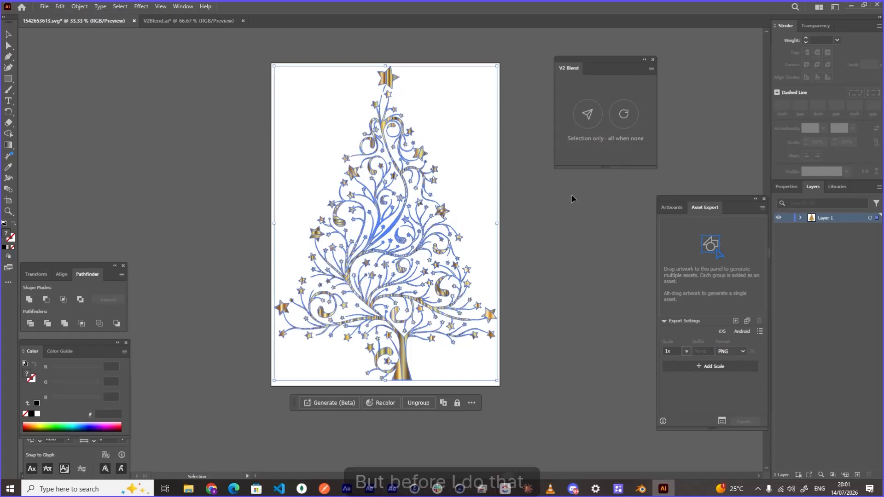
{"action": "key", "text": "alt+Tab"}
{"action": "key", "text": "Tab"}
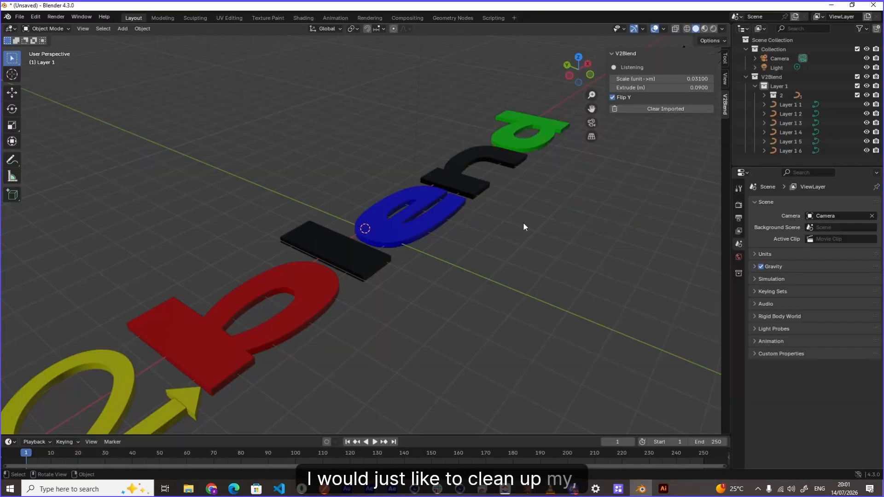
{"action": "scroll", "coordinate": [299, 291], "scroll_direction": "down", "scroll_amount": 4}
{"action": "middle_click_drag", "start_coordinate": [297, 294], "coordinate": [270, 299]}
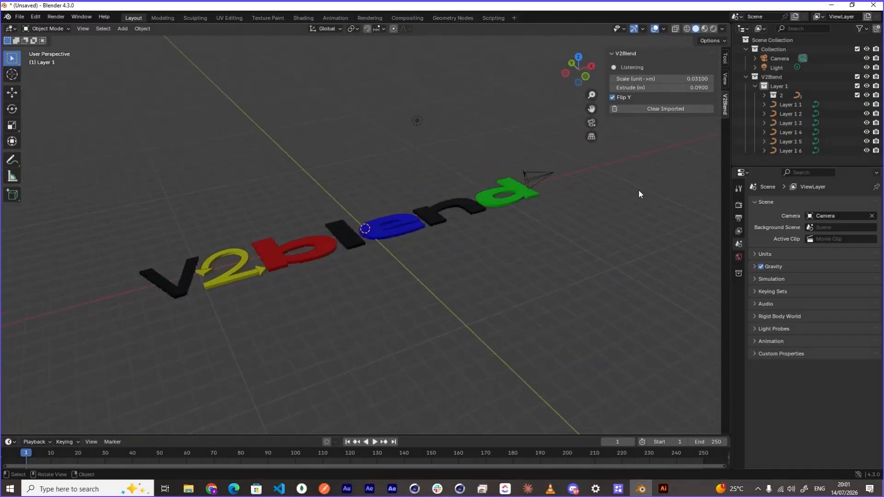
{"action": "left_click", "coordinate": [661, 109]}
- Switch to Illustrator, send the selected golden Christmas tree through V2 Blend, and return to Blender
{"action": "key", "text": "alt+Tab"}
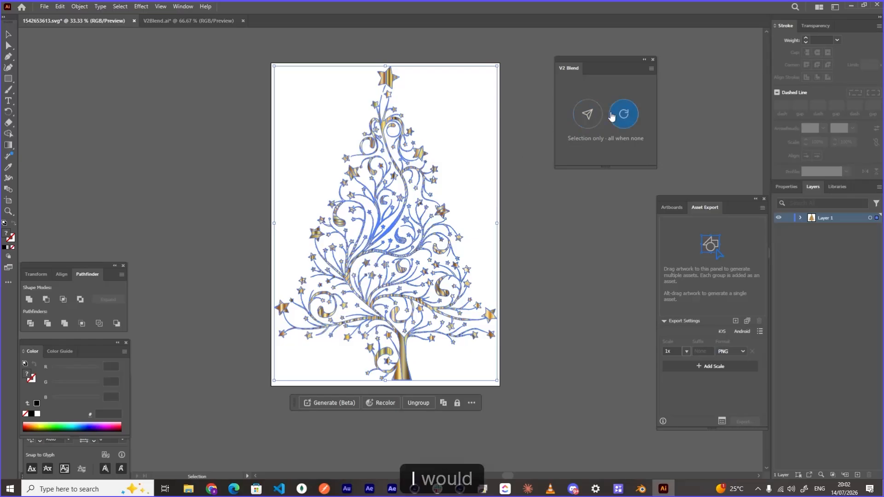
{"action": "left_click", "coordinate": [585, 116]}
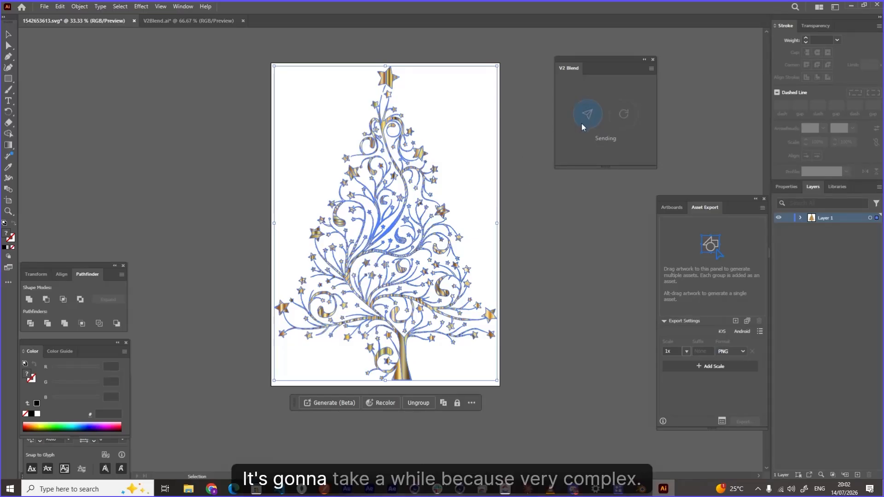
{"action": "key", "text": "alt+Tab"}
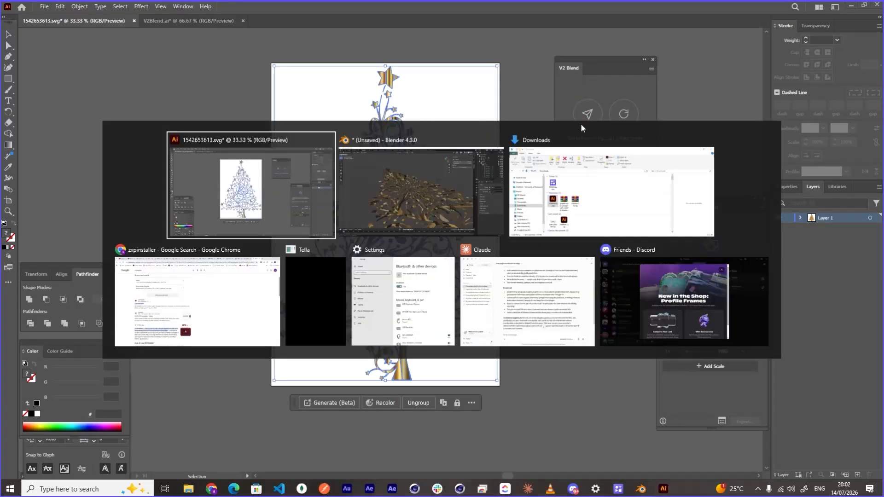
{"action": "key", "text": "alt+Tab"}
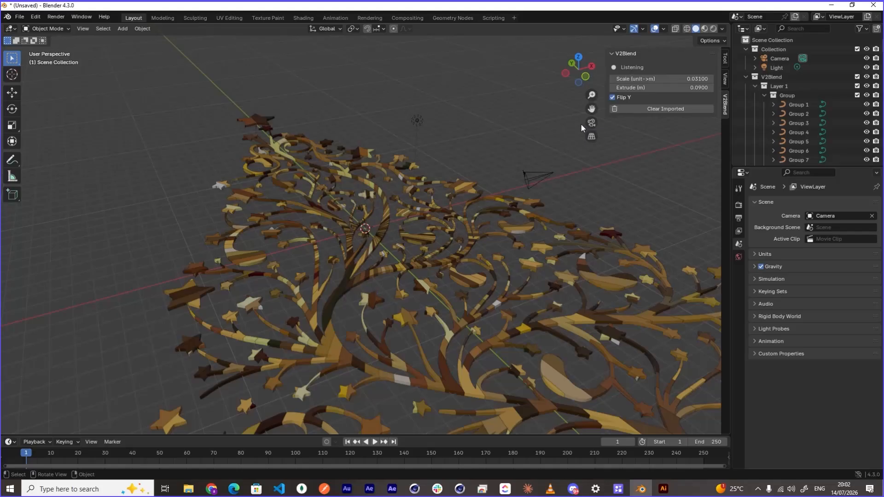
- Examine the extruded golden tree's shapes and colors in Blender up close and as a whole, then compare it with the Illustrator artwork
{"action": "scroll", "coordinate": [373, 273], "scroll_direction": "down", "scroll_amount": 5}
{"action": "mouse_move", "coordinate": [373, 273]}
{"action": "middle_mouse_down"}
{"action": "mouse_move", "coordinate": [369, 304]}
{"action": "mouse_move", "coordinate": [359, 294]}
{"action": "mouse_move", "coordinate": [386, 254]}
{"action": "mouse_move", "coordinate": [413, 237]}
{"action": "mouse_move", "coordinate": [354, 240]}
{"action": "mouse_move", "coordinate": [385, 274]}
{"action": "middle_mouse_up"}
{"action": "scroll", "coordinate": [368, 304], "scroll_direction": "up", "scroll_amount": 4}
{"action": "scroll", "coordinate": [371, 305], "scroll_direction": "up", "scroll_amount": 3}
{"action": "scroll", "coordinate": [385, 275], "scroll_direction": "down", "scroll_amount": 5}
{"action": "scroll", "coordinate": [390, 272], "scroll_direction": "up", "scroll_amount": 3}
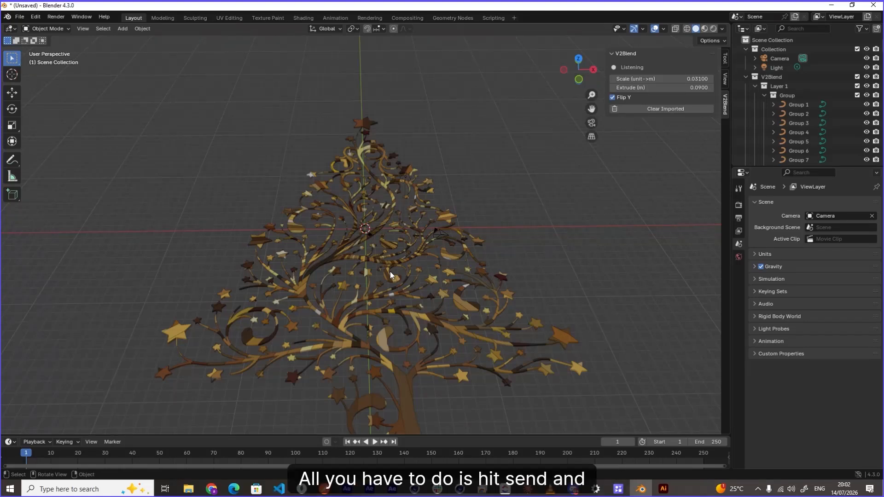
{"action": "scroll", "coordinate": [341, 247], "scroll_direction": "up", "scroll_amount": 1}
{"action": "scroll", "coordinate": [340, 250], "scroll_direction": "down", "scroll_amount": 5}
{"action": "scroll", "coordinate": [340, 250], "scroll_direction": "up", "scroll_amount": 5}
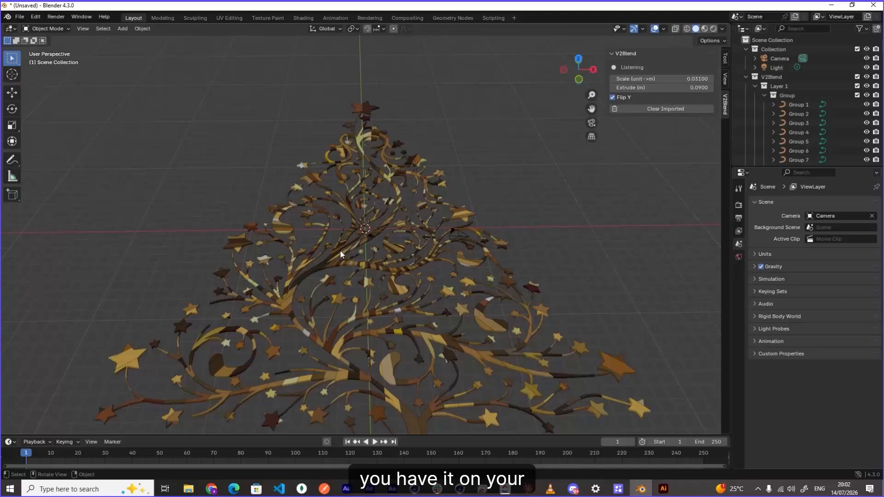
{"action": "key", "text": "alt+Tab"}
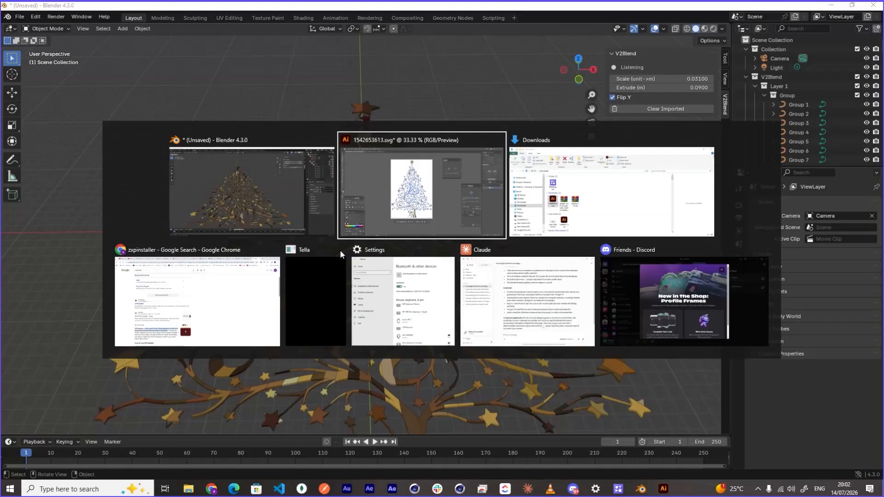
{"action": "key", "text": "alt+Tab"}
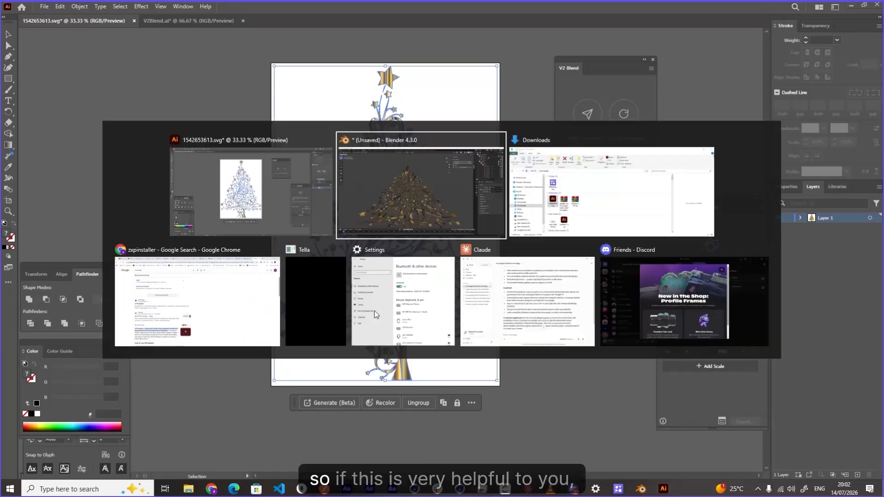